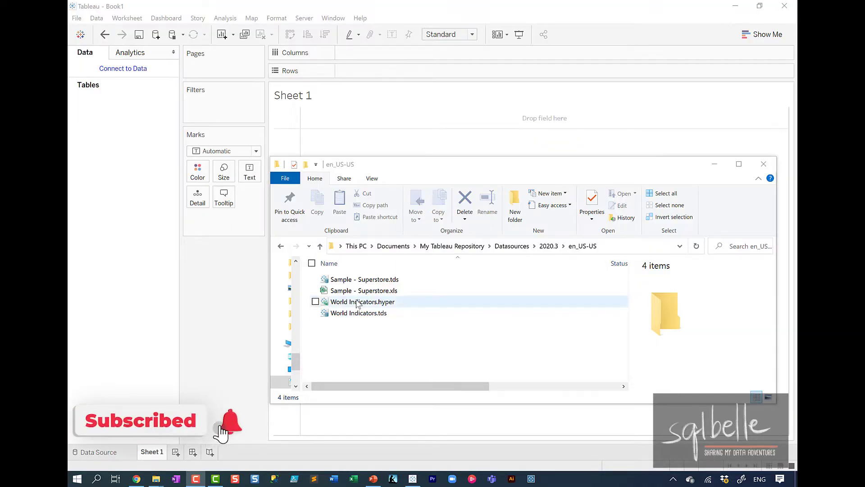
Step: Connect to Sample - Superstore.xls, add the Orders sheet as the data source table, and go to Sheet 1
left_click_drag(356, 290, 149, 230)
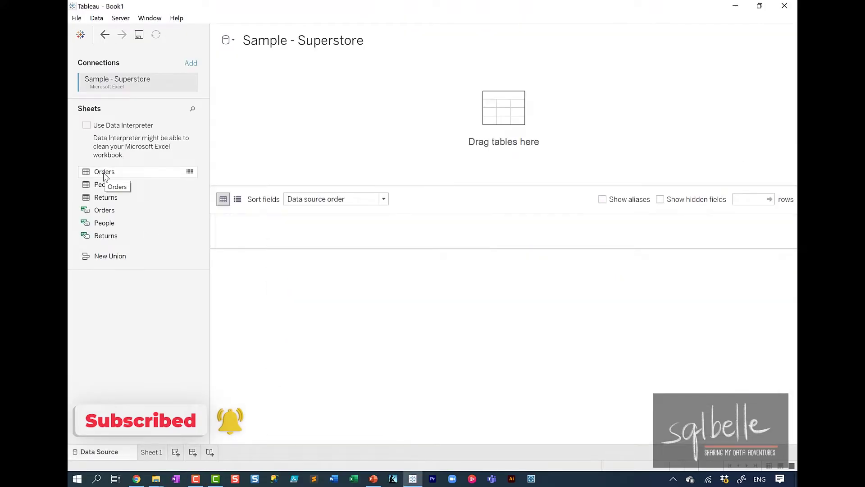
left_click_drag(104, 172, 363, 140)
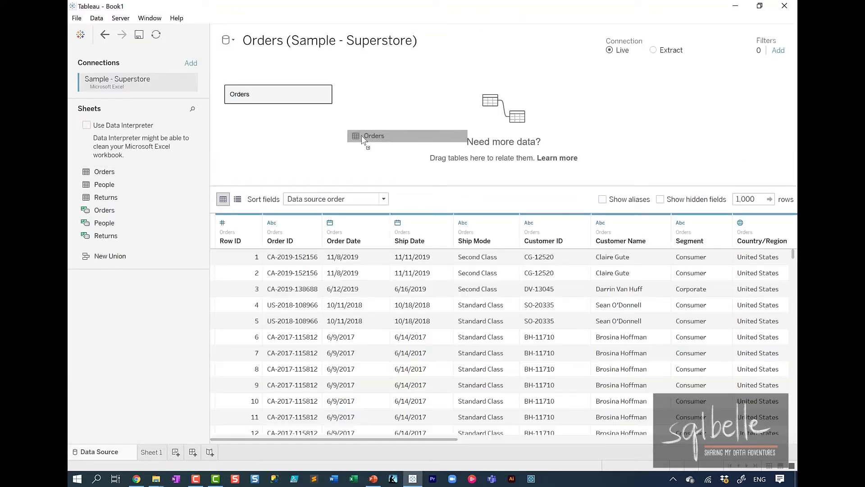
left_click(153, 452)
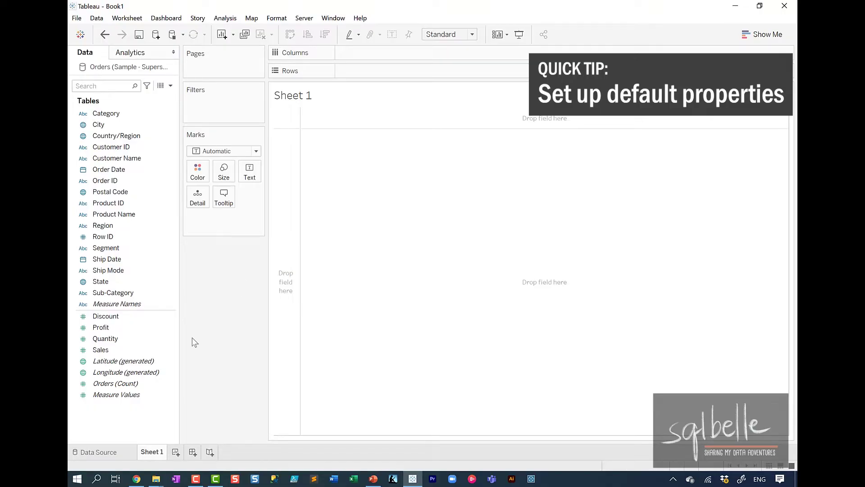
Step: Set the default number format of Profit and Sales to Currency (Custom) with 0 decimal places
left_click(117, 331)
left_click(115, 348, "ctrl")
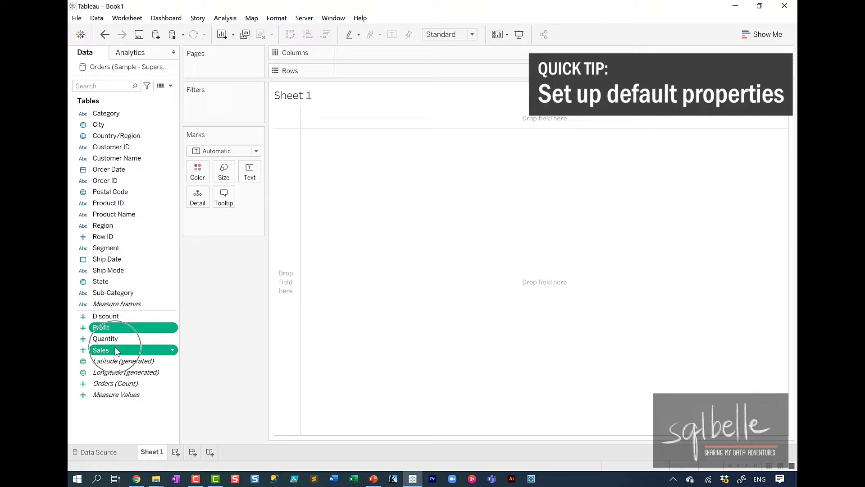
right_click(117, 351)
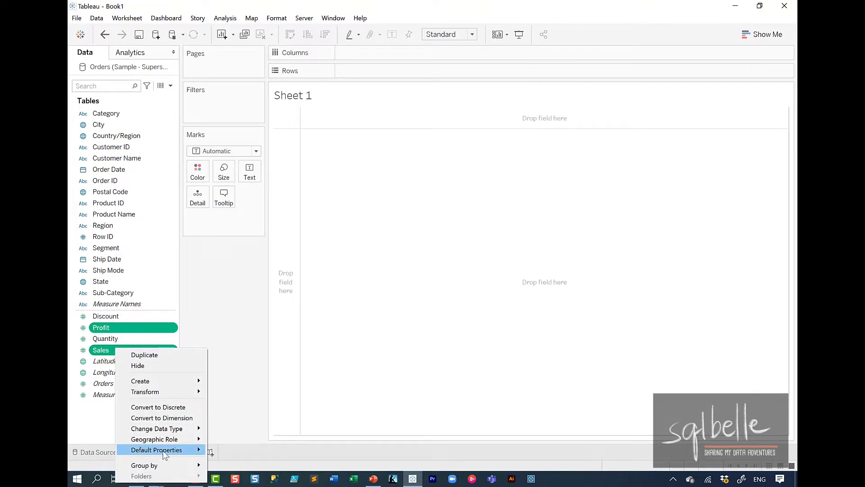
mouse_move(180, 449)
left_click(235, 451)
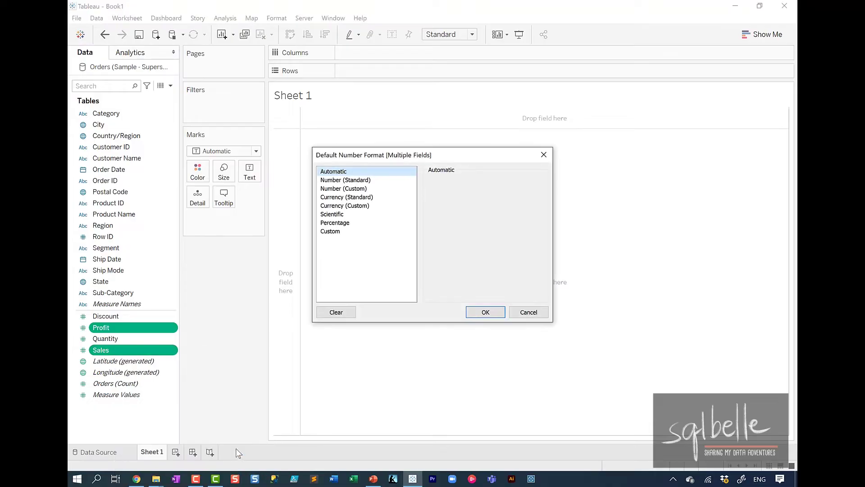
left_click(349, 207)
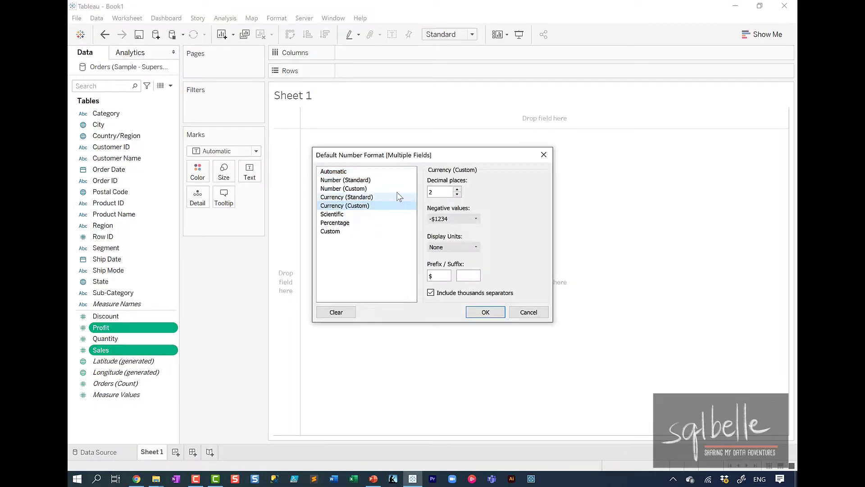
left_click(458, 194)
left_click(458, 194)
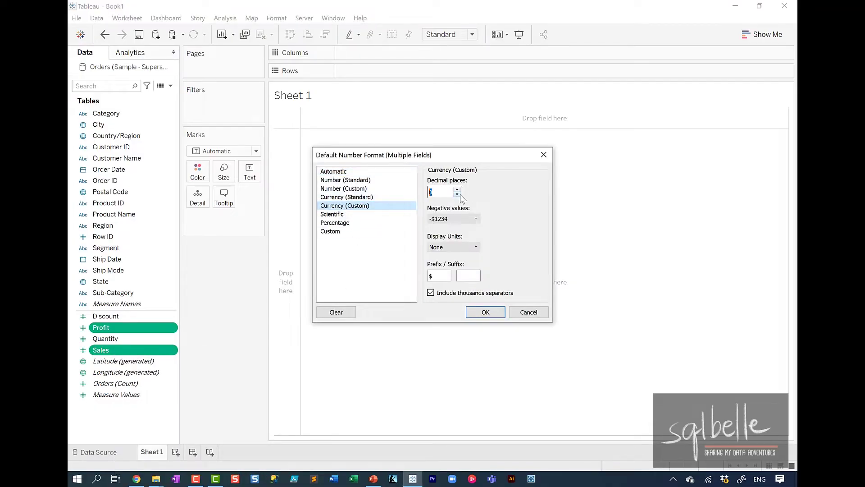
left_click(485, 312)
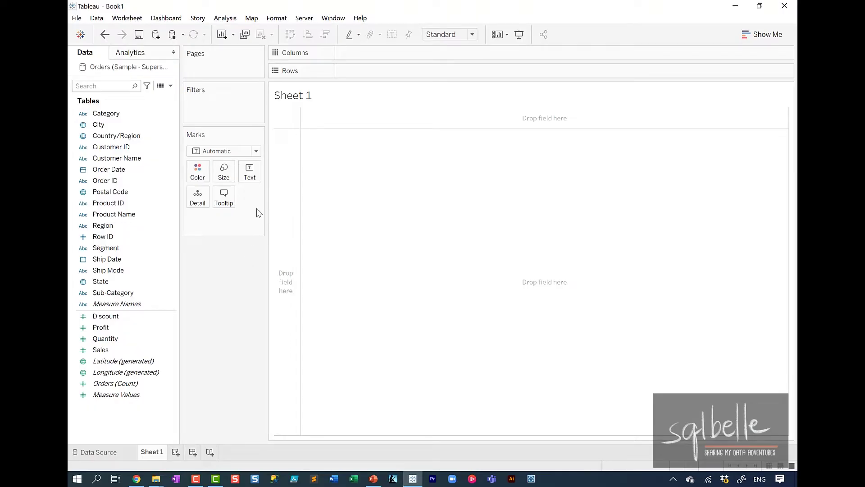
Step: Turn off grid lines for the whole workbook
left_click(276, 18)
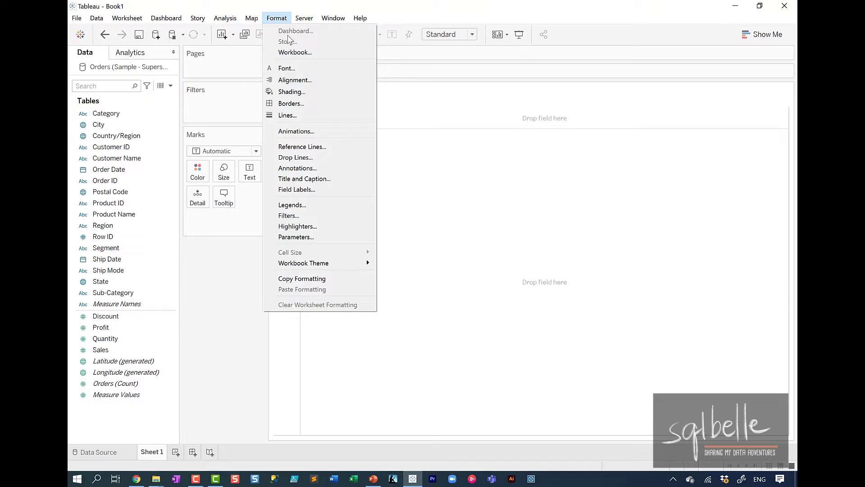
left_click(293, 51)
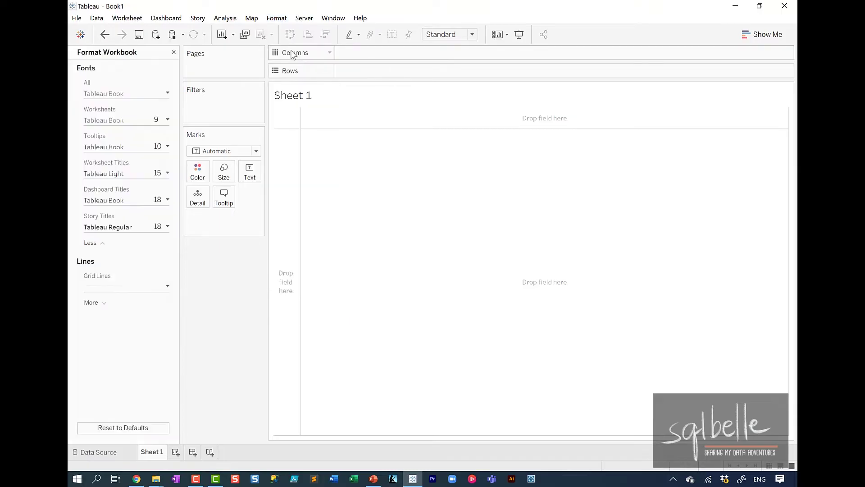
left_click(108, 286)
left_click(110, 306)
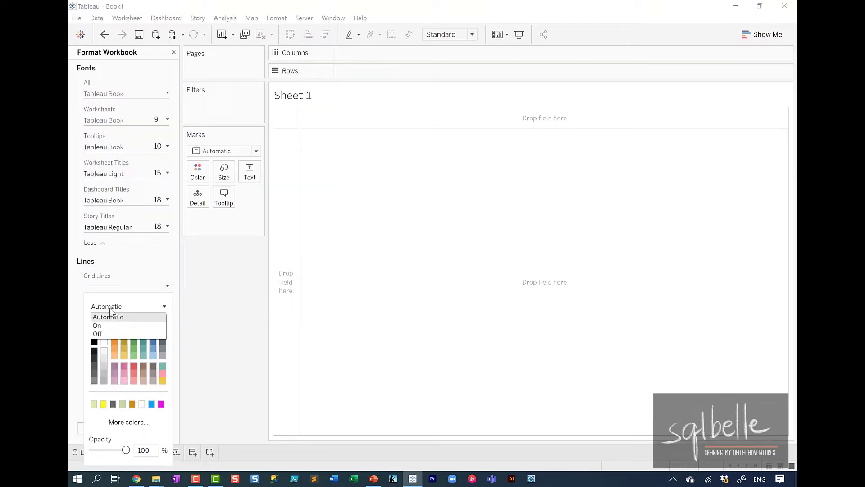
left_click(108, 335)
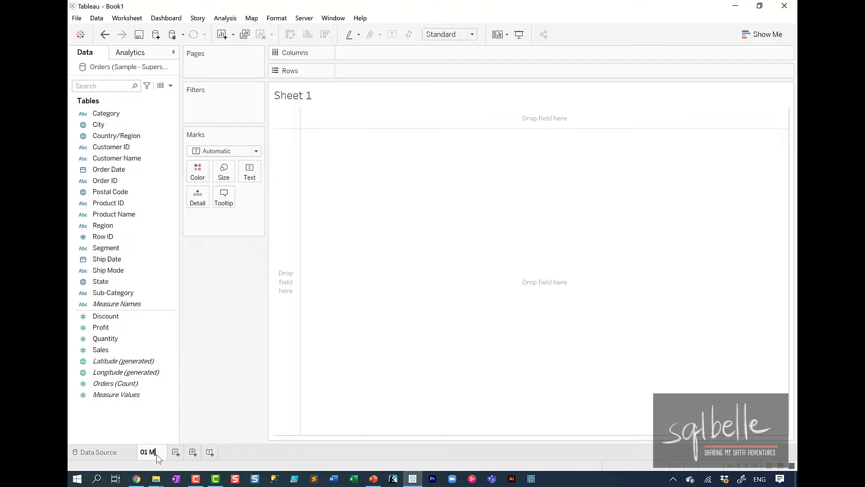
Step: Rename Sheet 1 as 01 Menu
type("enu")
key("Return")
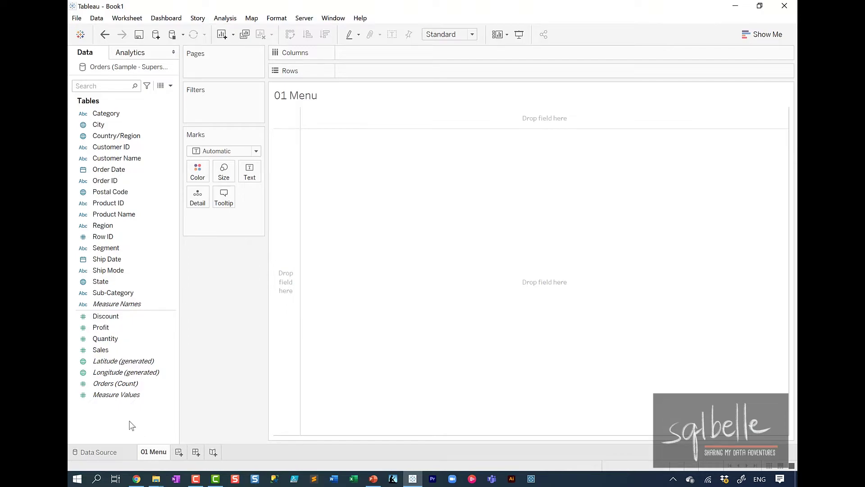
Step: Switch to File Explorer and review the category PNG icons in My Tableau Repository > Shapes > Custom Categories
key("alt+Tab")
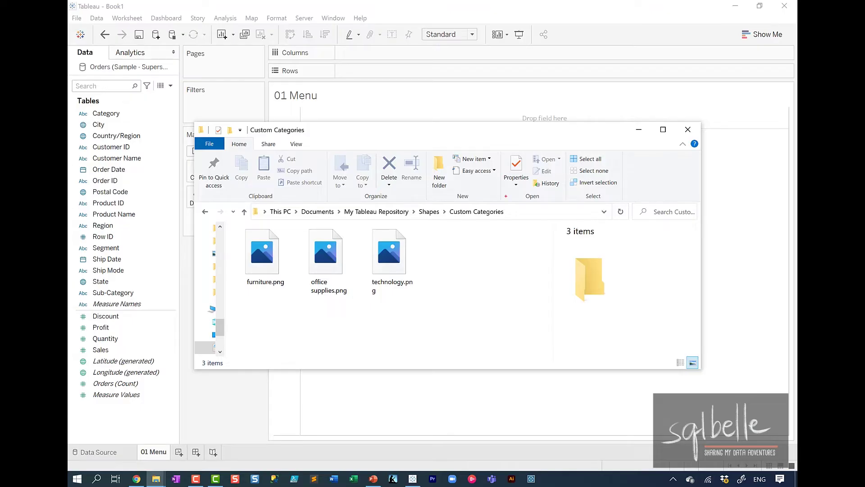
mouse_move(507, 201)
left_mouse_down()
mouse_move(356, 195)
mouse_move(360, 227)
mouse_move(519, 192)
mouse_move(483, 197)
left_mouse_up()
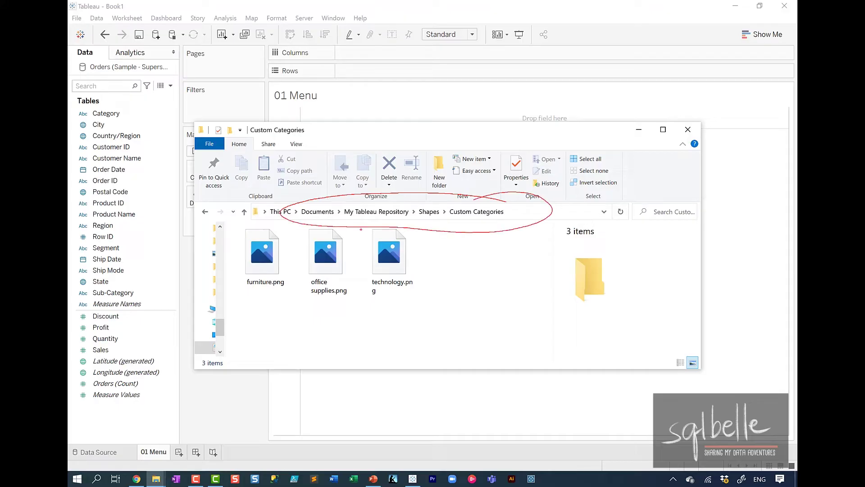
mouse_move(440, 255)
left_mouse_down()
mouse_move(383, 228)
mouse_move(375, 314)
mouse_move(440, 256)
left_mouse_up()
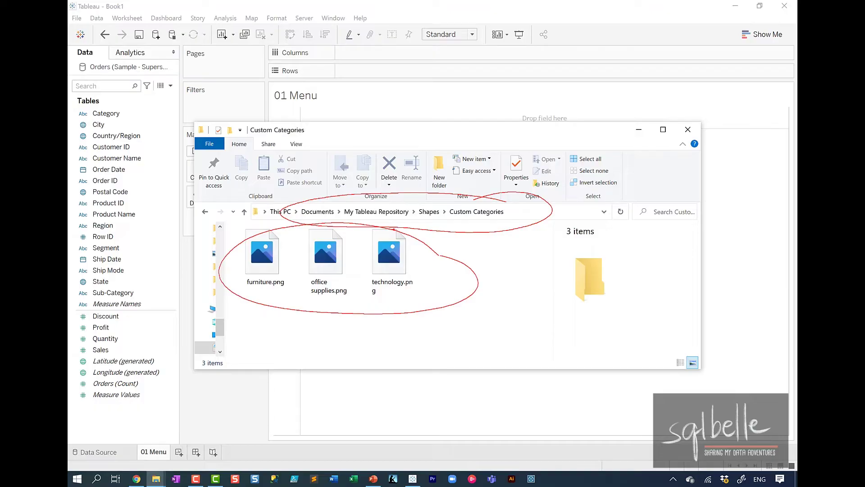
key("Escape")
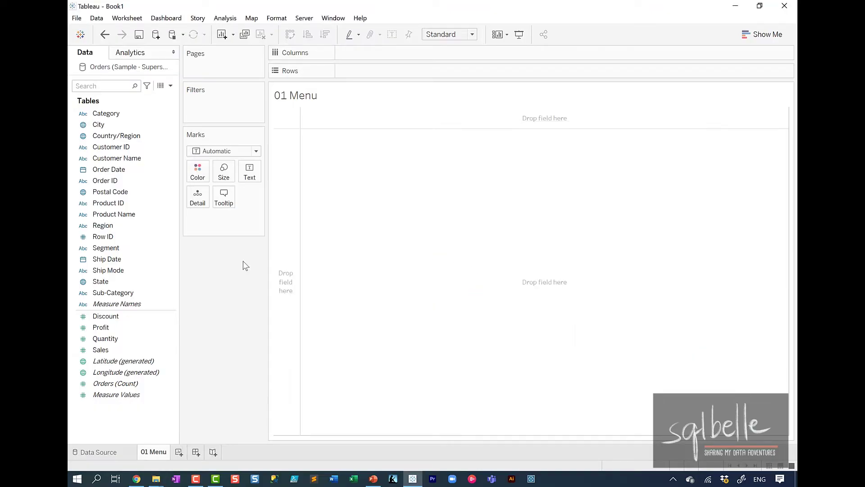
Step: Change the mark type to Shape and assign the Category field to Shape
left_click(248, 151)
left_click(225, 239)
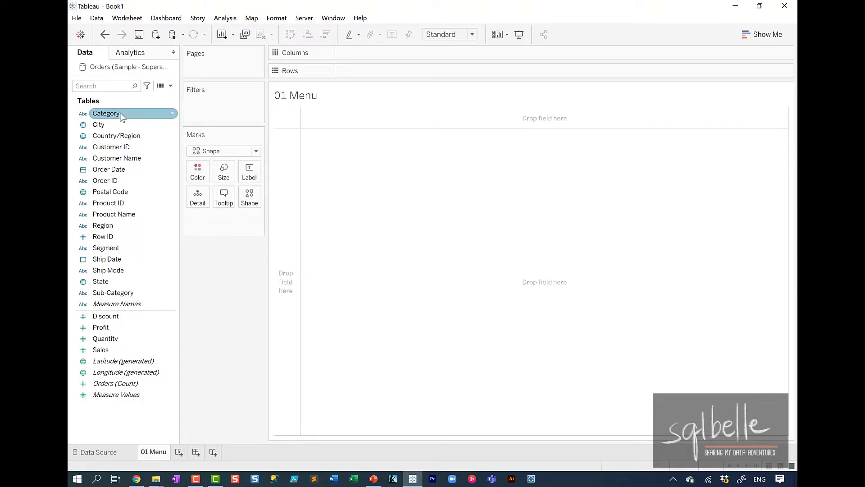
mouse_move(122, 116)
left_mouse_down()
mouse_move(216, 145)
mouse_move(251, 202)
left_mouse_up()
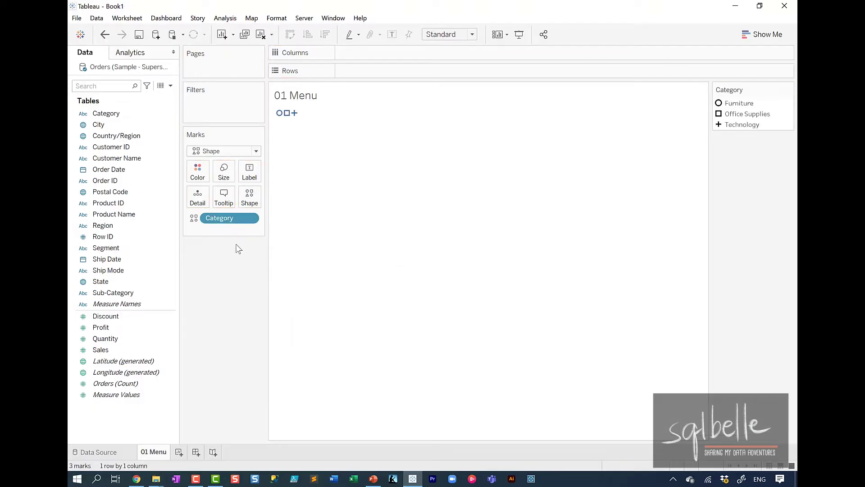
Step: Edit the Category shapes and choose the Custom Categories shape palette
left_click(252, 200)
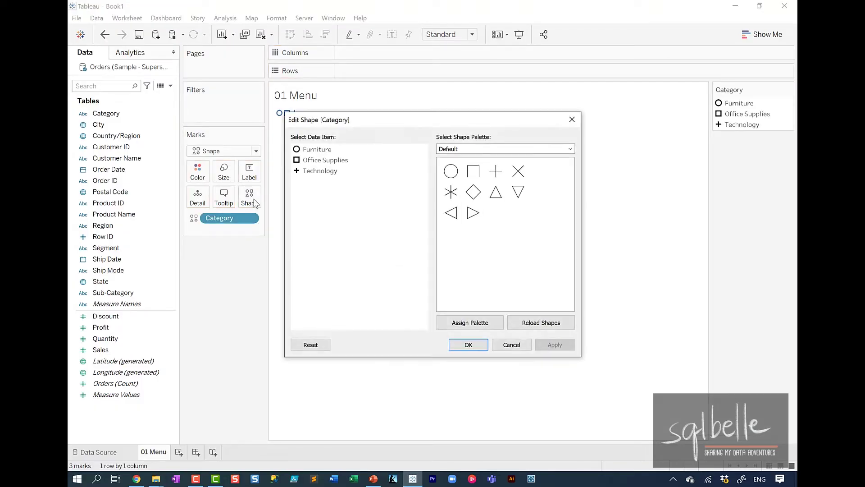
left_click(477, 148)
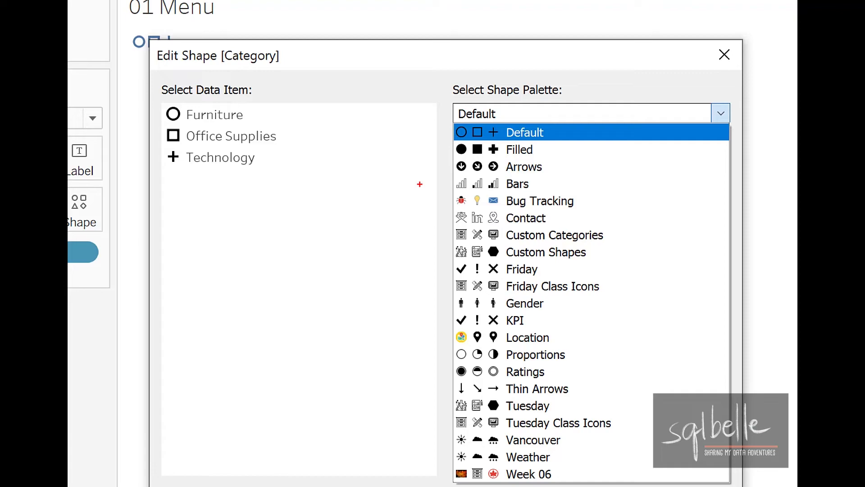
mouse_move(543, 225)
left_mouse_down()
mouse_move(443, 216)
mouse_move(631, 250)
mouse_move(516, 211)
left_mouse_up()
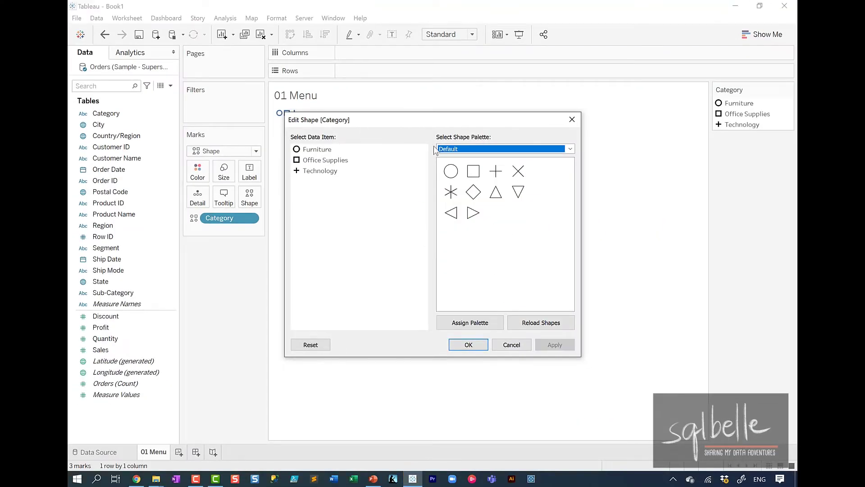
left_click(721, 114)
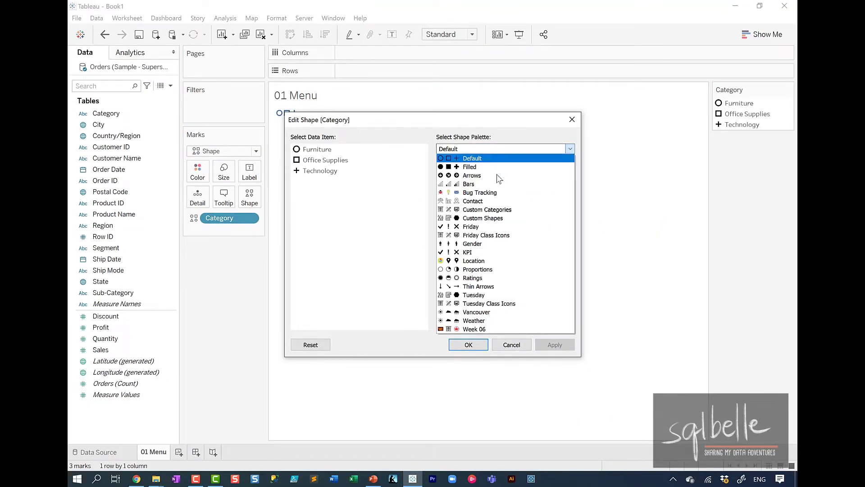
left_click(477, 234)
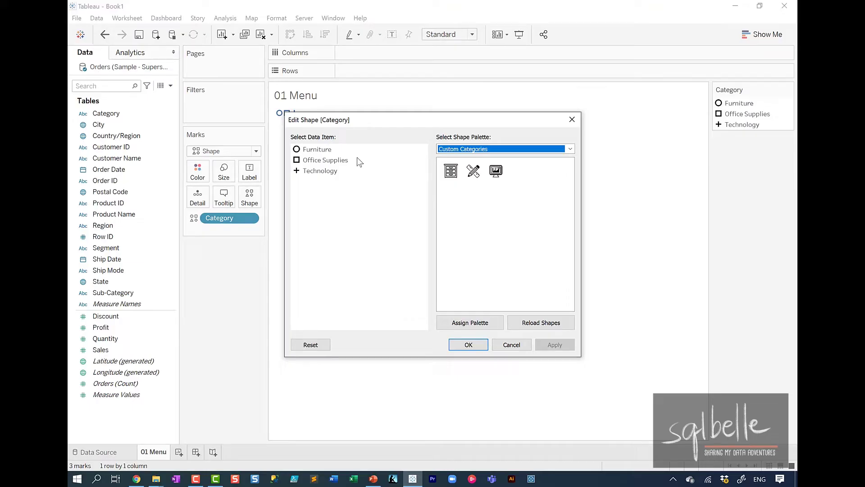
Step: Assign the cabinet icon to Furniture, the pencil-and-ruler icon to Office Supplies and the monitor icon to Technology
left_click(321, 153)
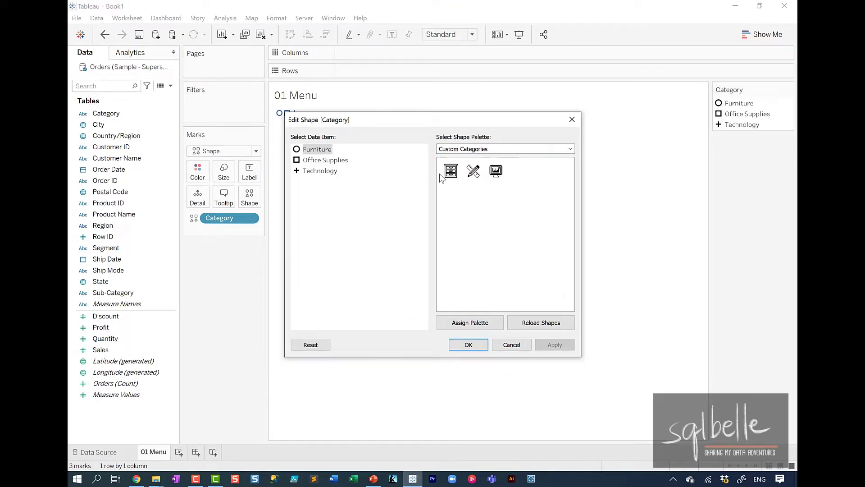
left_click(451, 173)
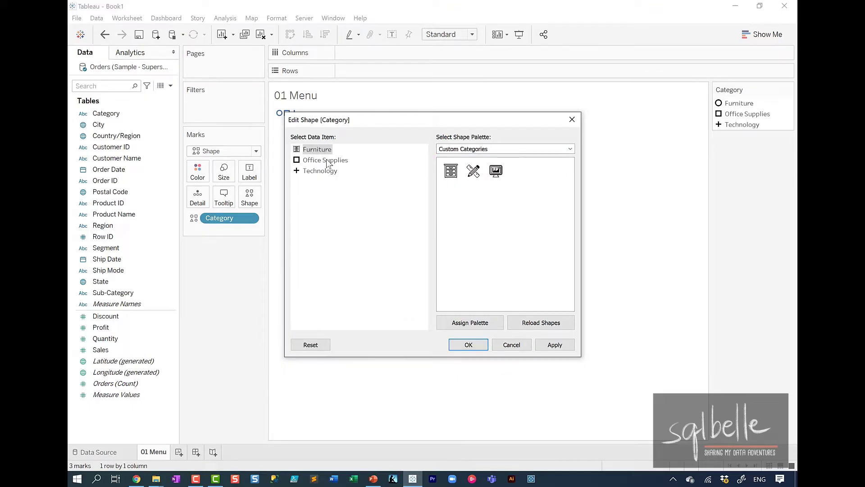
left_click(473, 171)
left_click(494, 172)
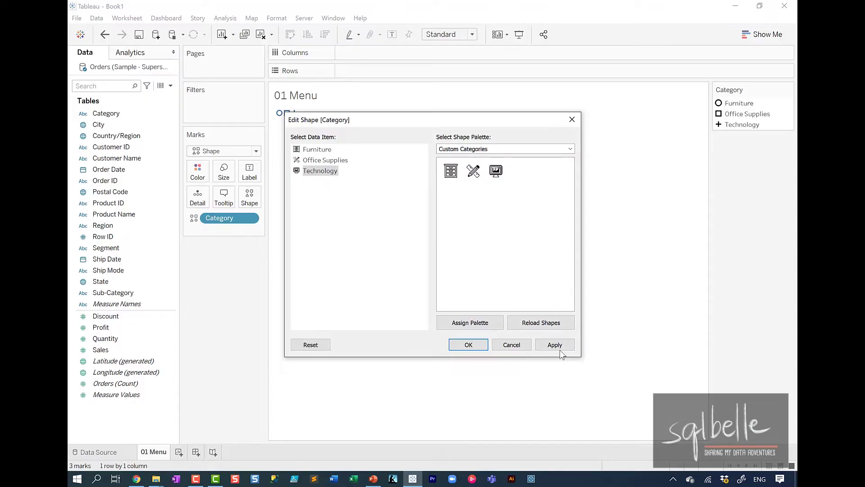
left_click(557, 347)
left_click(469, 345)
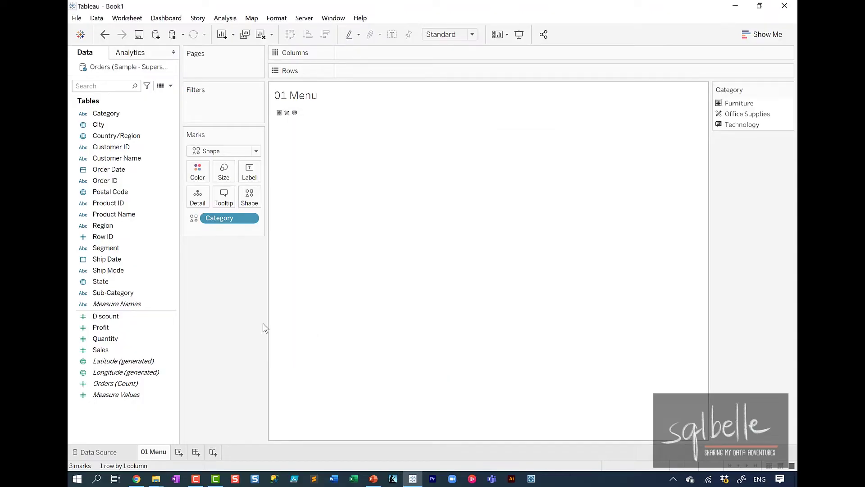
Step: Enlarge the category icon marks on the worksheet
left_click(225, 177)
left_click_drag(257, 199, 265, 199)
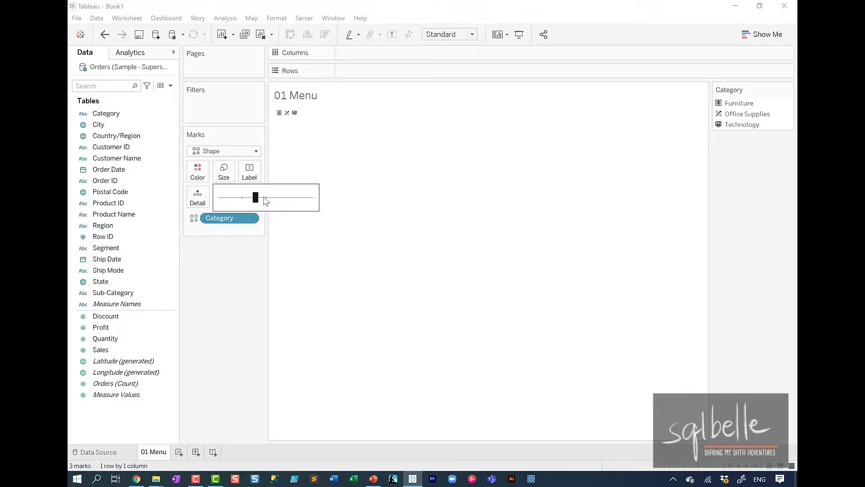
Step: Change the worksheet title to "Select Category" with font size 9
double_click(310, 103)
key("ctrl+a")
type("Selec")
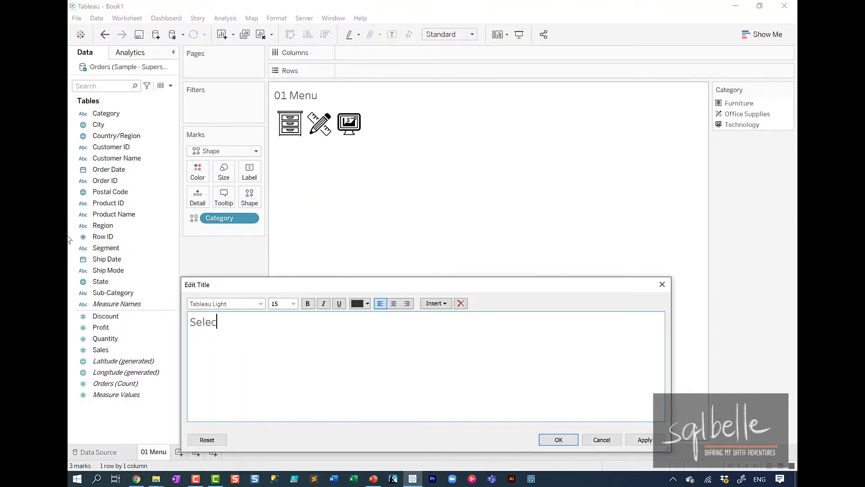
type("t Category")
key("ctrl+a")
left_click(292, 304)
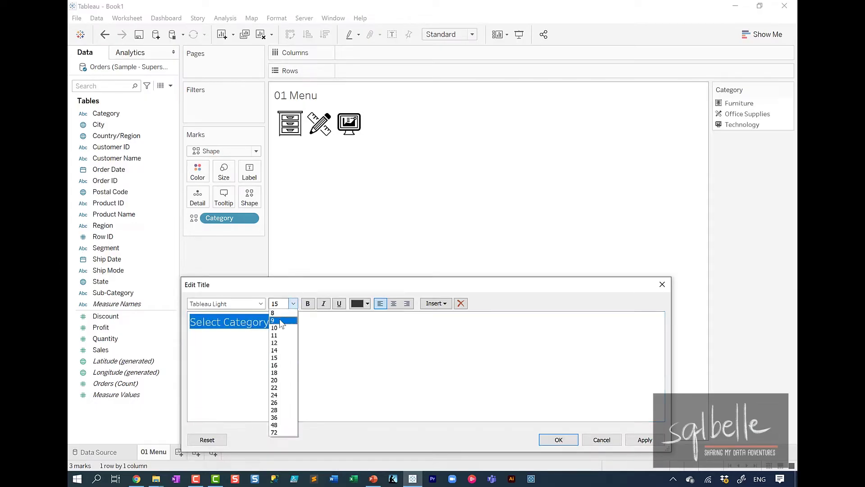
left_click(282, 320)
left_click(557, 440)
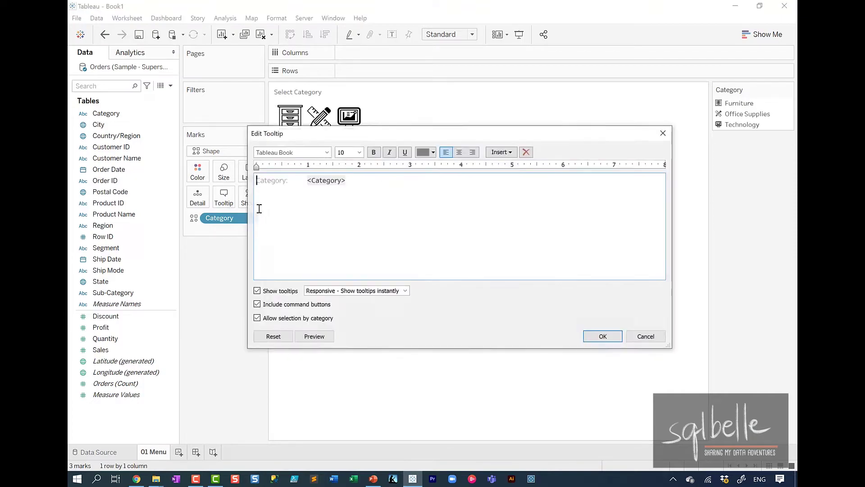
Step: Edit the tooltip to read "Filter dashboard by <Category>", with command buttons and selection by category turned off
left_click(228, 198)
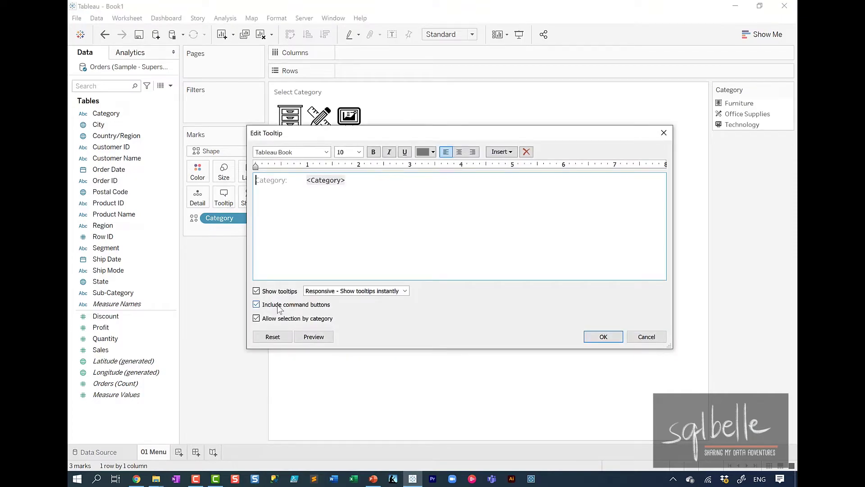
left_click(277, 304)
left_click_drag(304, 181, 255, 181)
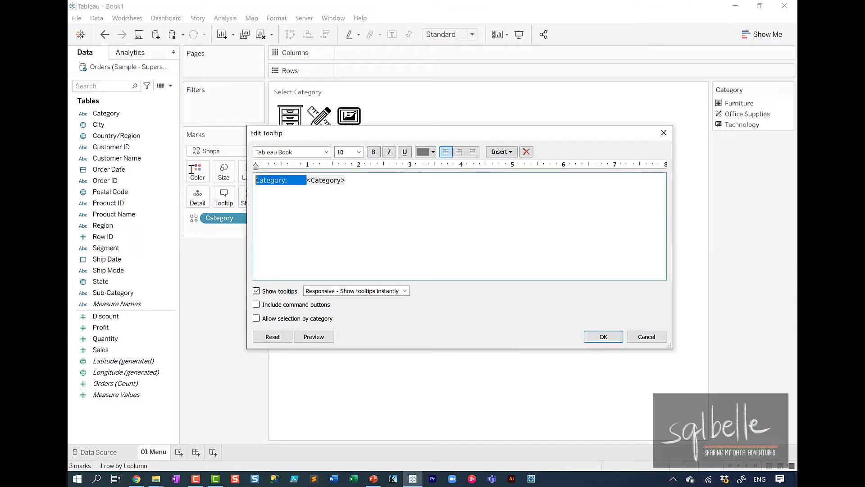
type("Filter da")
type("shboard by")
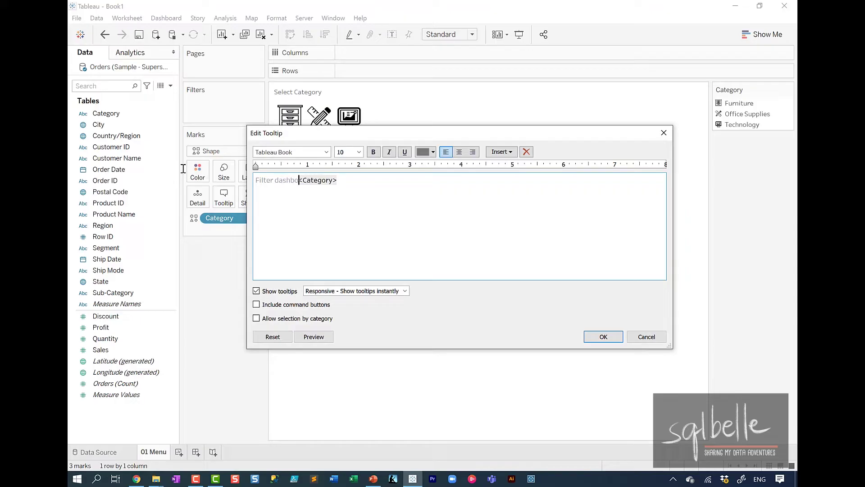
left_click(605, 340)
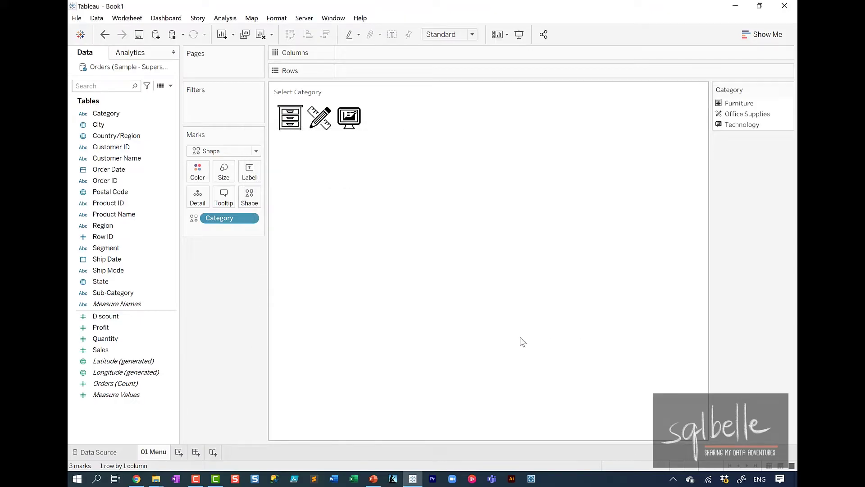
mouse_move(306, 123)
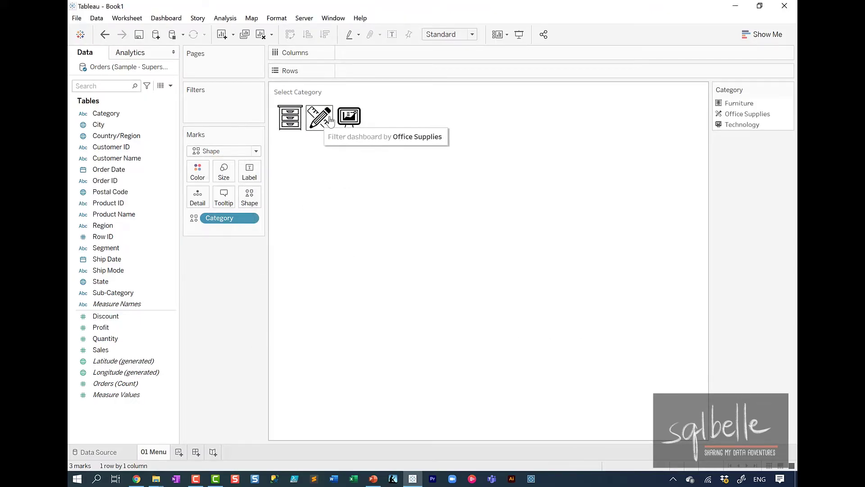
Step: Add a new worksheet and name it "02 BAN"
left_click(179, 451)
double_click(184, 452)
type("02 BAN")
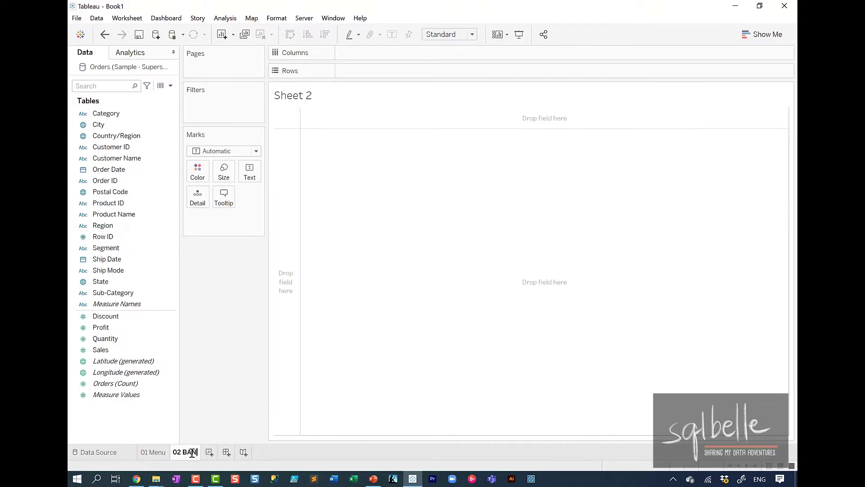
key("Return")
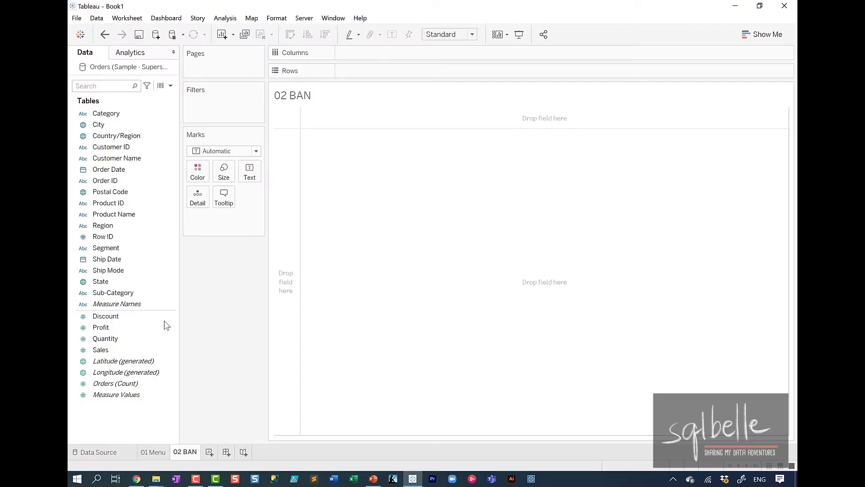
Step: Build a text table of Sales, Profit and the distinct counts of Order ID and Customer ID
mouse_move(101, 350)
left_mouse_down()
mouse_move(146, 337)
mouse_move(139, 335)
mouse_move(250, 172)
left_mouse_up()
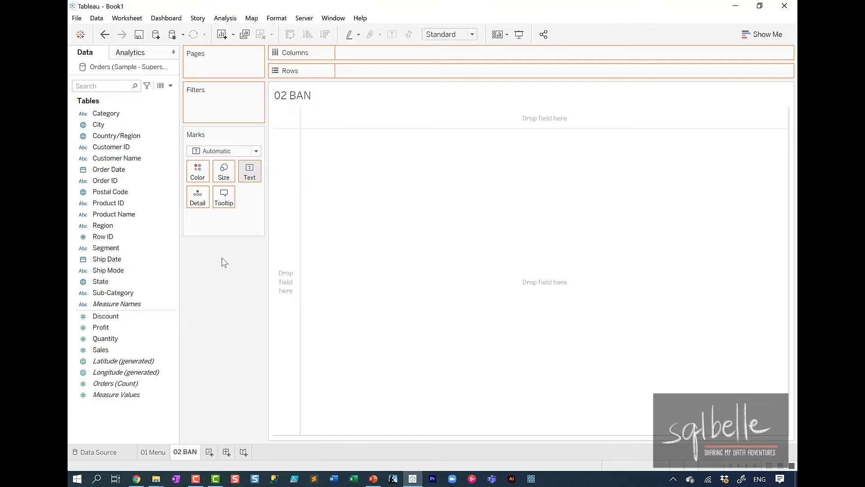
double_click(131, 332)
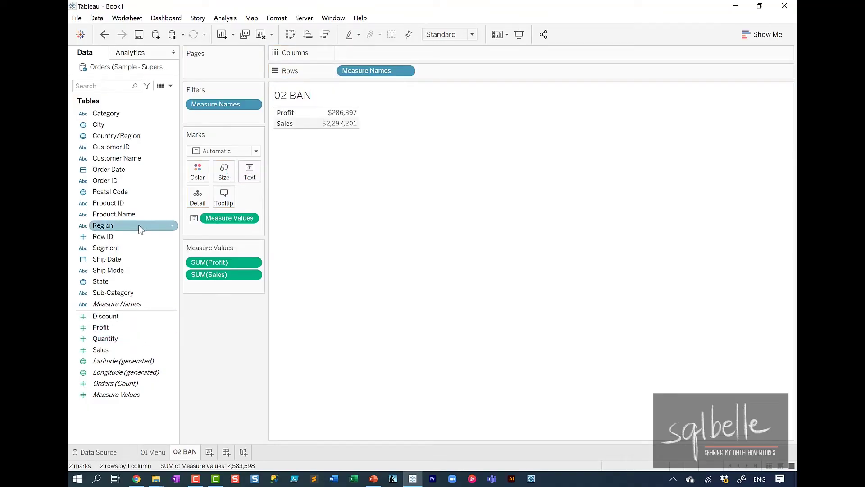
left_click_drag(115, 183, 203, 285)
left_click(404, 232)
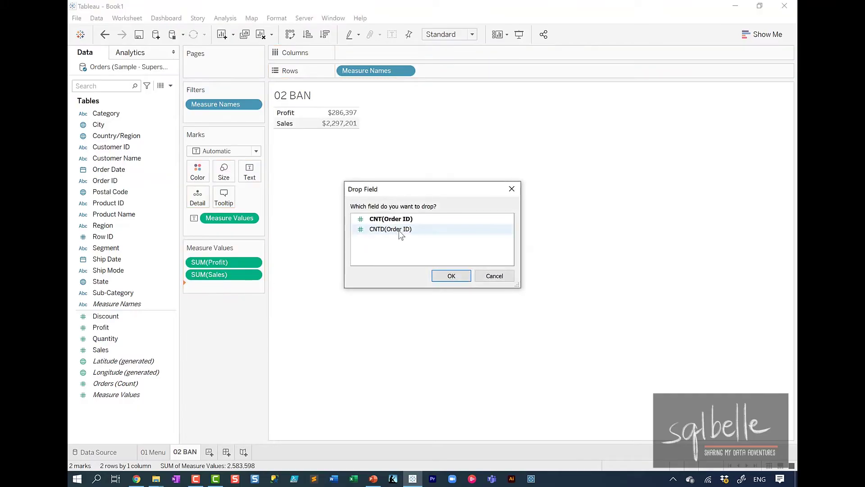
left_click(448, 275)
left_click_drag(120, 149, 234, 293)
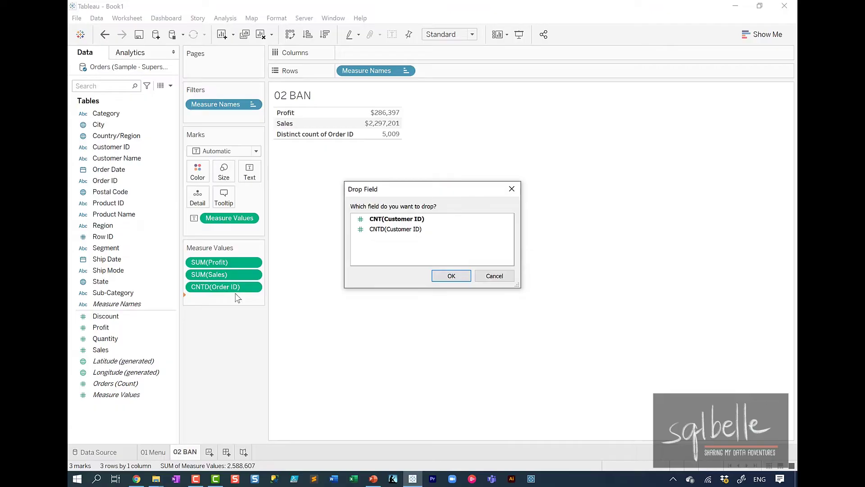
left_click(396, 228)
left_click(448, 276)
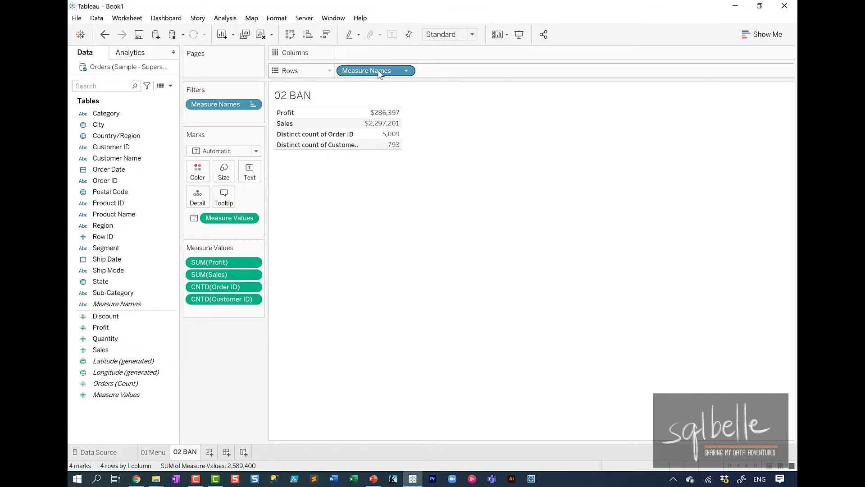
Step: Lay the measures out as columns fitted to Entire View, with Sales placed ahead of Profit
left_click_drag(378, 74, 389, 55)
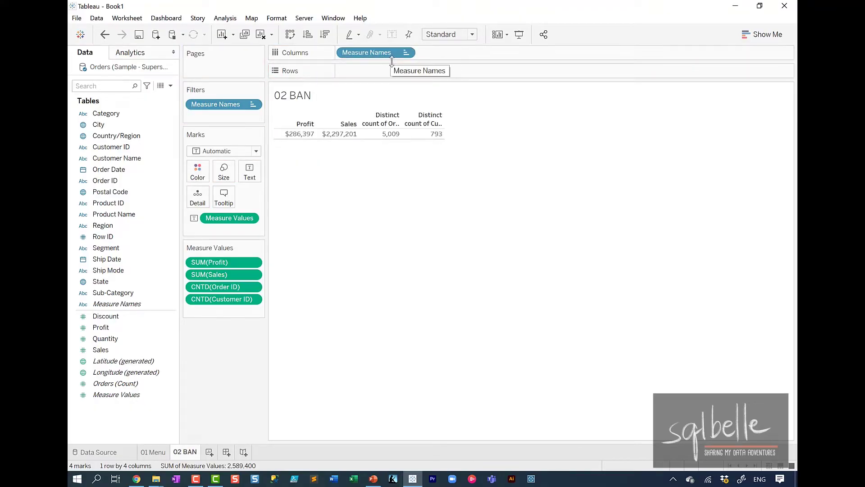
left_click(451, 38)
left_click(448, 68)
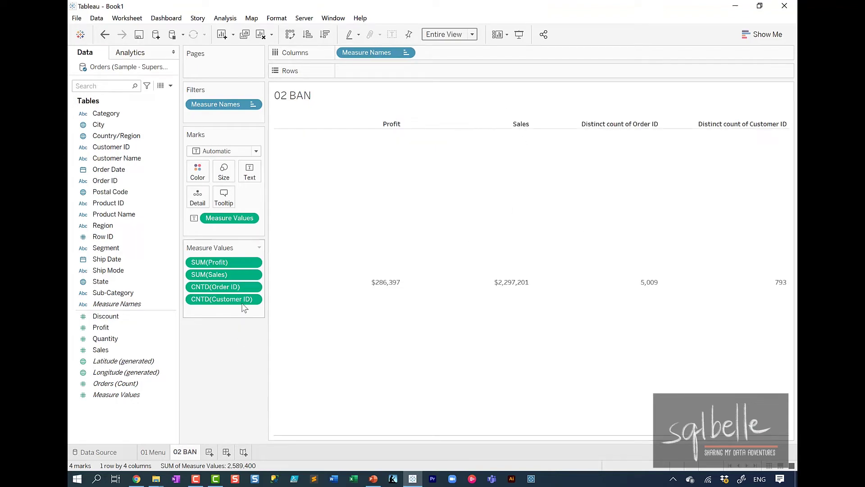
left_click_drag(218, 276, 221, 259)
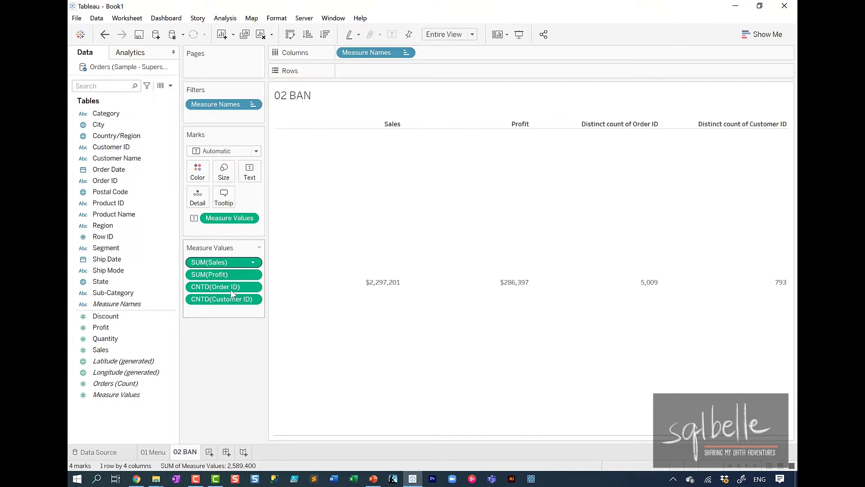
Step: Change the alias of the distinct count of Order ID column to "# Orders"
left_click(607, 126)
right_click(592, 123)
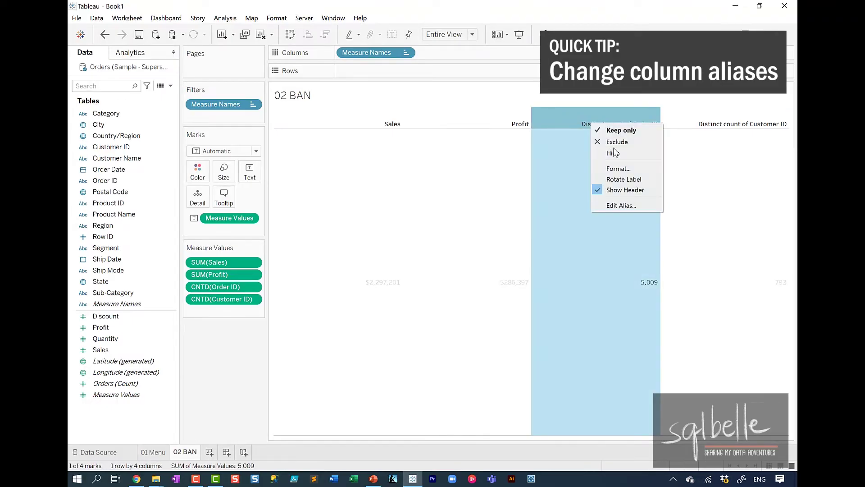
left_click(615, 207)
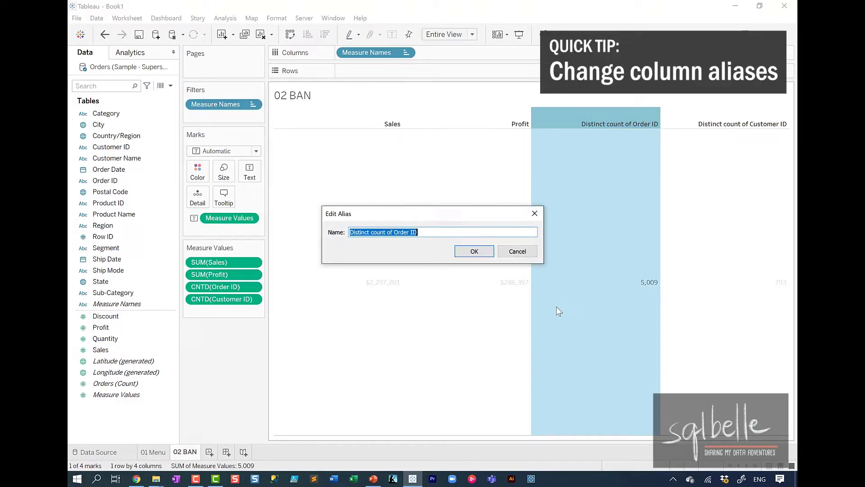
type("#")
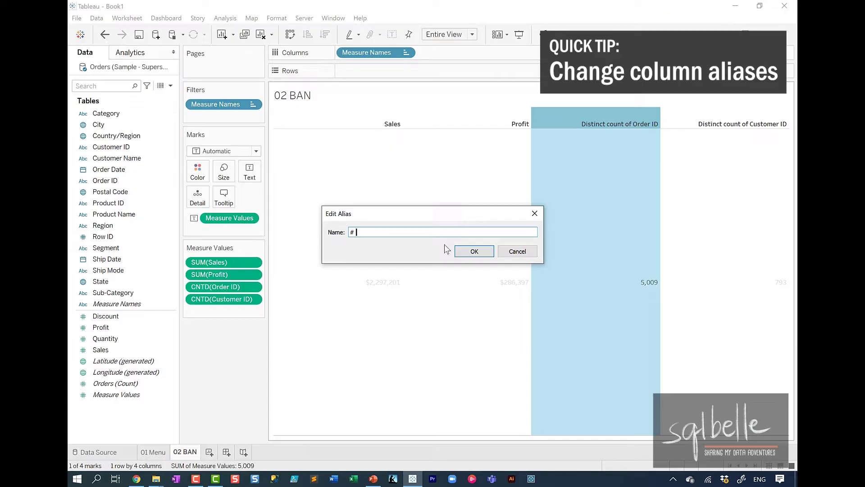
type(" Orders")
left_click(478, 253)
Step: Change the alias of the distinct count of Customer ID column to "# Customers"
left_click(714, 121)
right_click(714, 120)
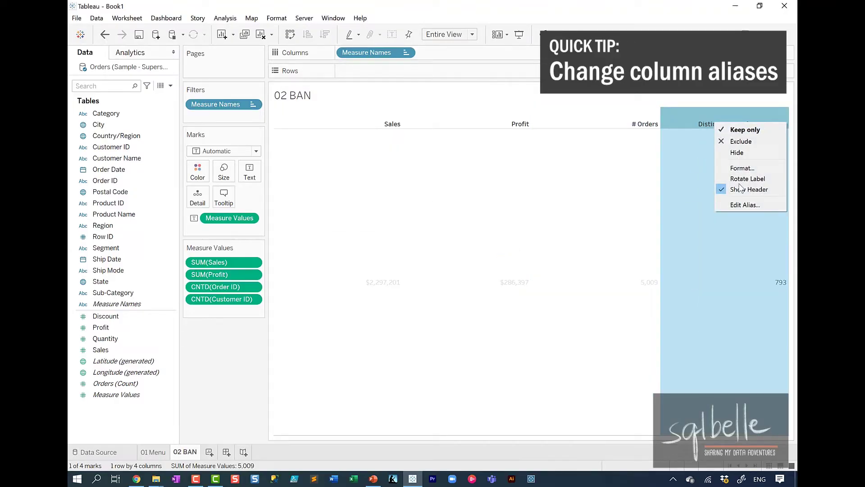
left_click(740, 208)
type("# ")
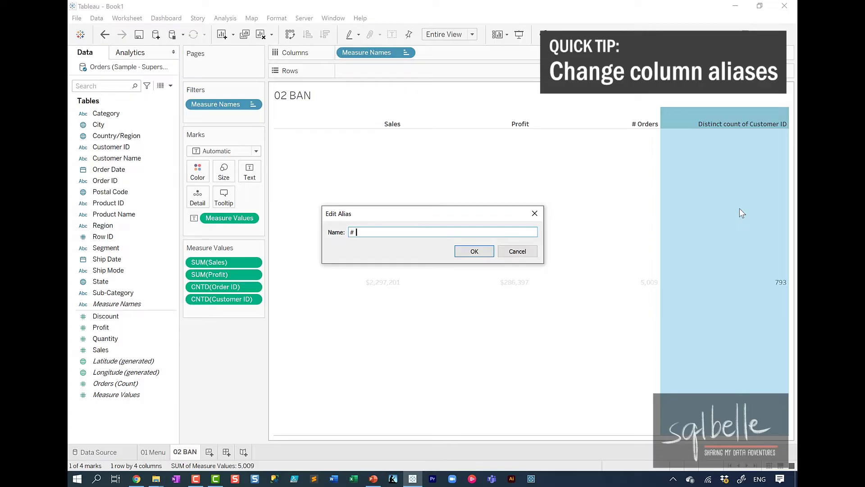
type("Customers")
left_click(474, 251)
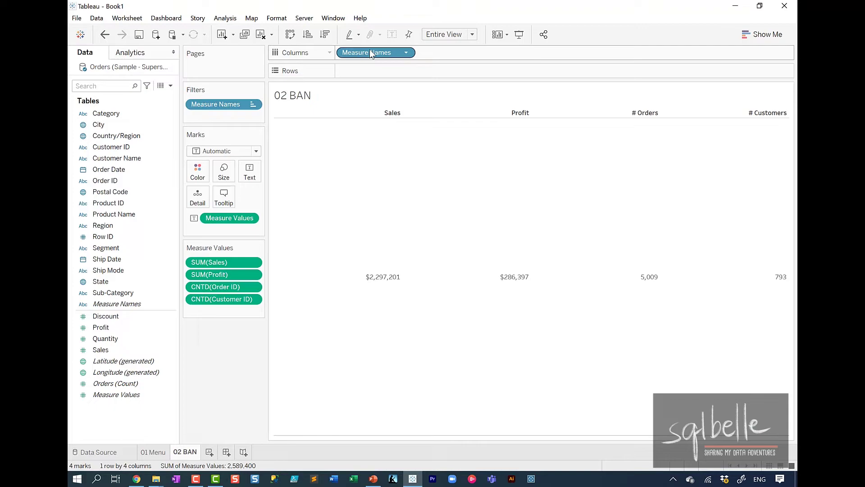
Step: Add Measure Names to the text label while keeping it on Columns, and format the label's Measure Values in bold at size 24
left_click_drag(371, 52, 258, 172)
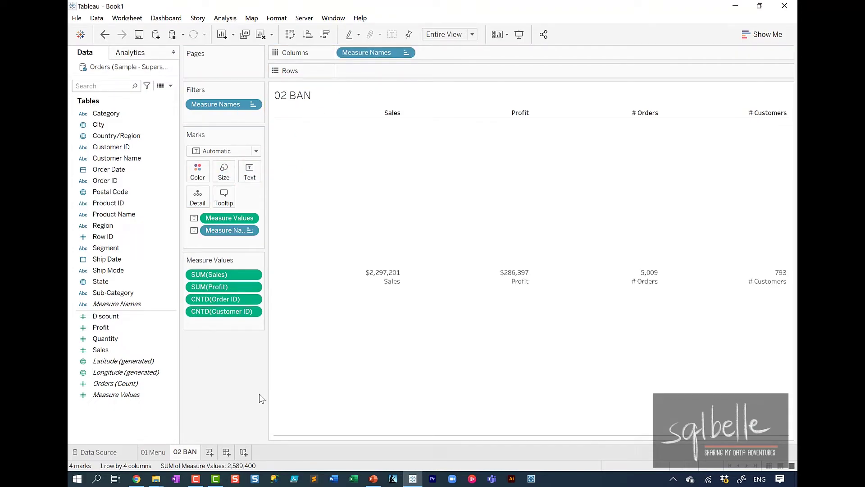
left_click(256, 170)
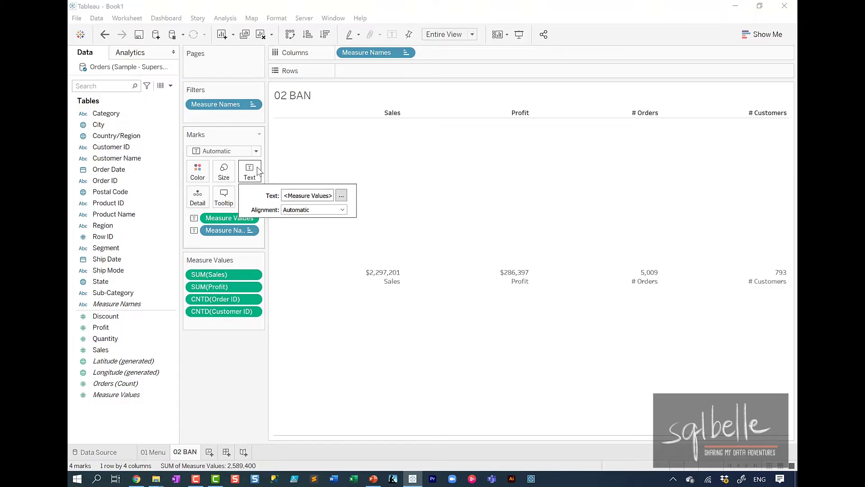
left_click(341, 196)
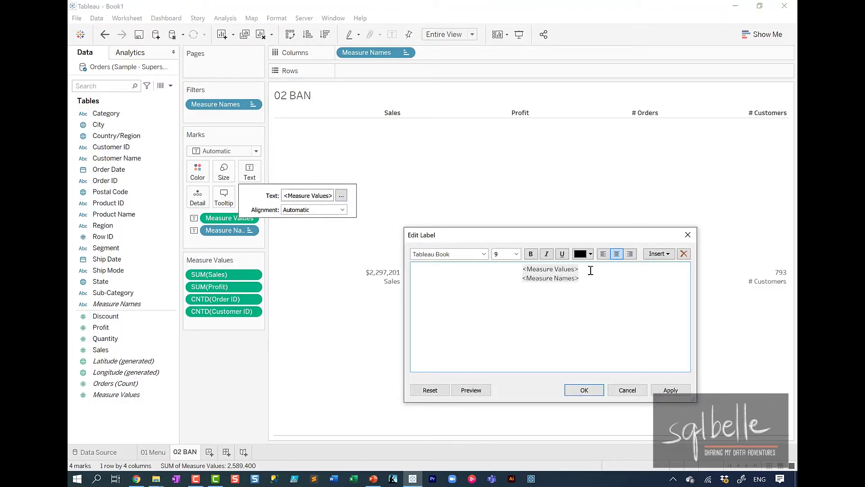
left_click_drag(590, 270, 486, 260)
left_click(516, 254)
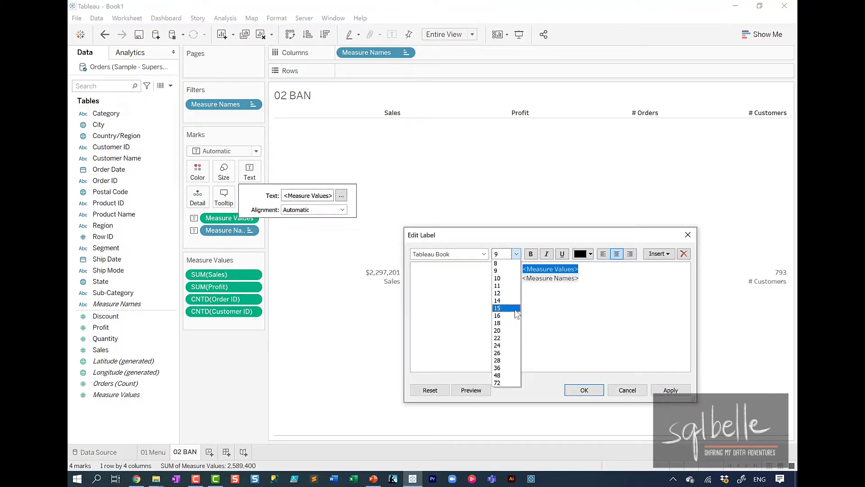
left_click(504, 344)
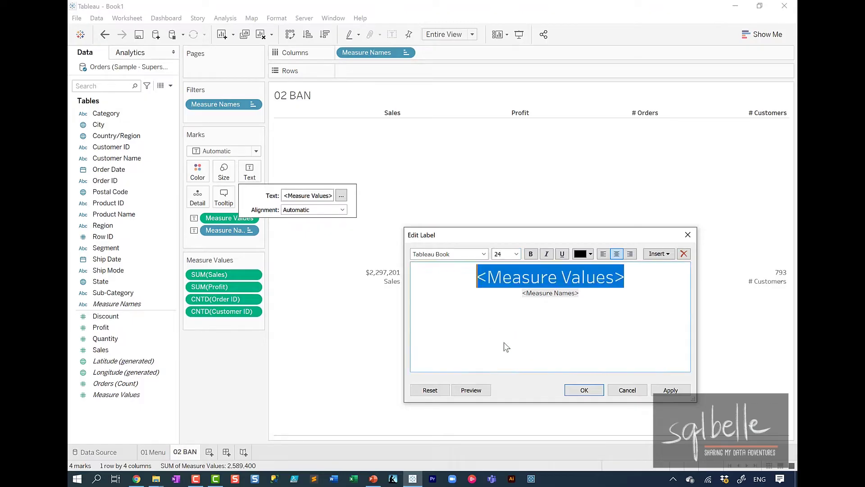
left_click(530, 254)
left_click(671, 390)
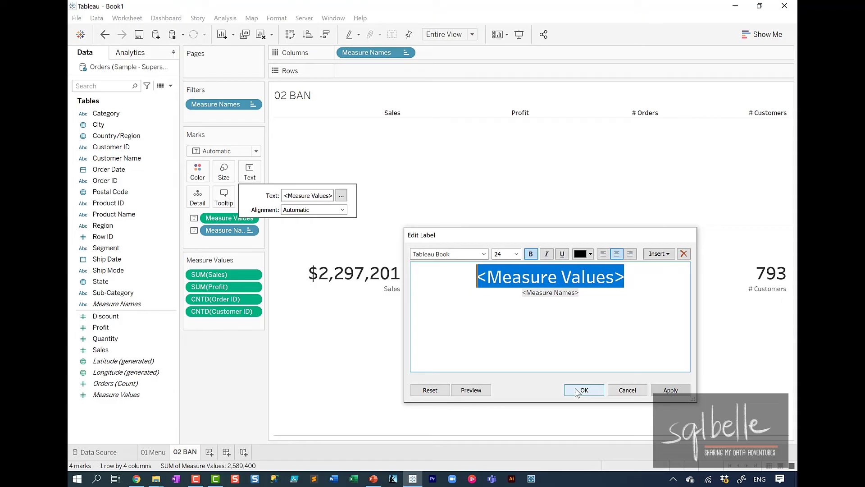
left_click(584, 389)
left_click(216, 368)
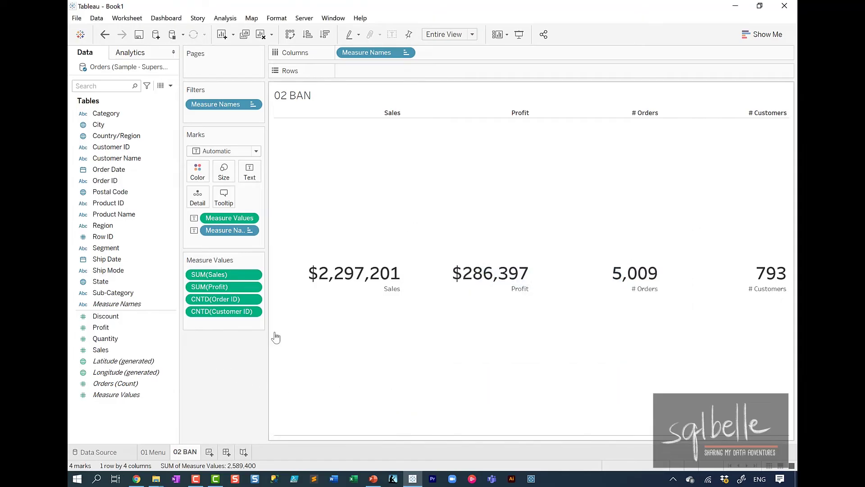
Step: Align the label text to the vertical middle and the horizontal center
left_click(250, 176)
left_click(314, 209)
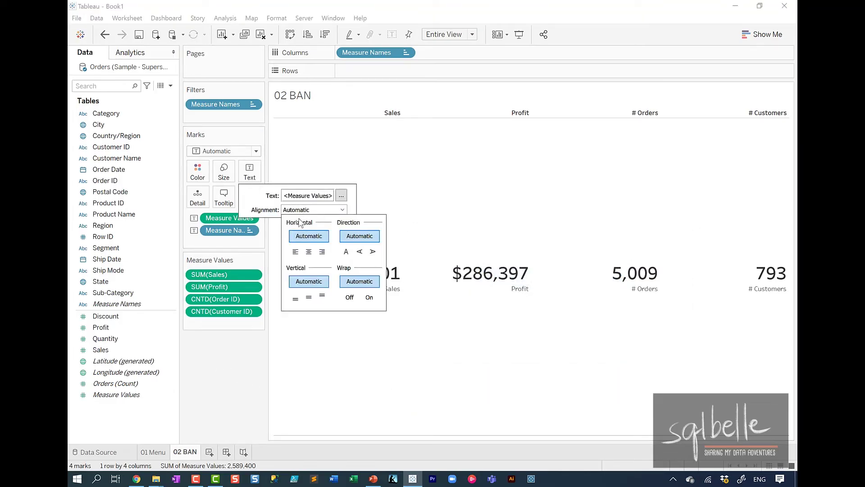
left_click(309, 297)
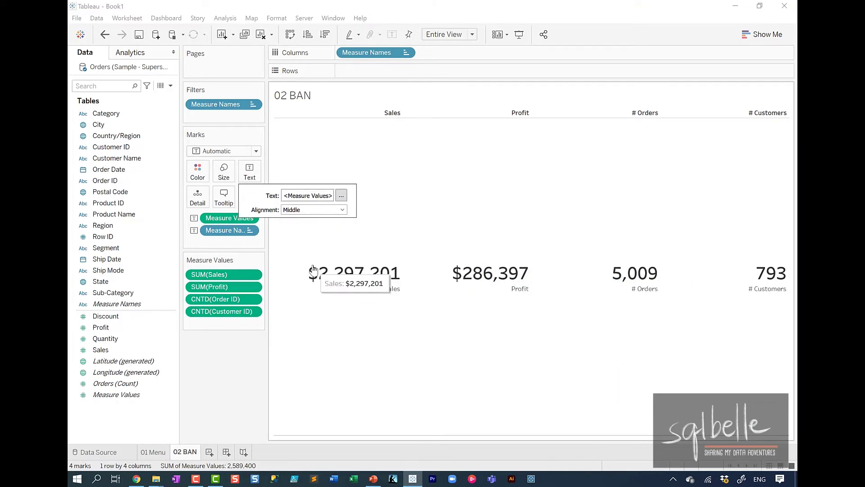
left_click(314, 209)
left_click(310, 252)
left_click(255, 371)
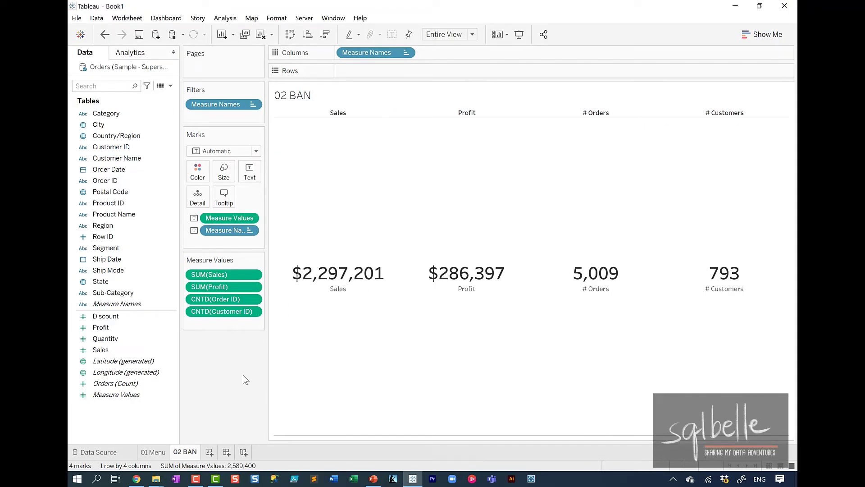
Step: Hide the Measure Names column headers above the numbers
mouse_move(536, 102)
left_mouse_down()
mouse_move(279, 106)
mouse_move(761, 140)
mouse_move(432, 120)
left_mouse_up()
key("Escape")
left_click(406, 53)
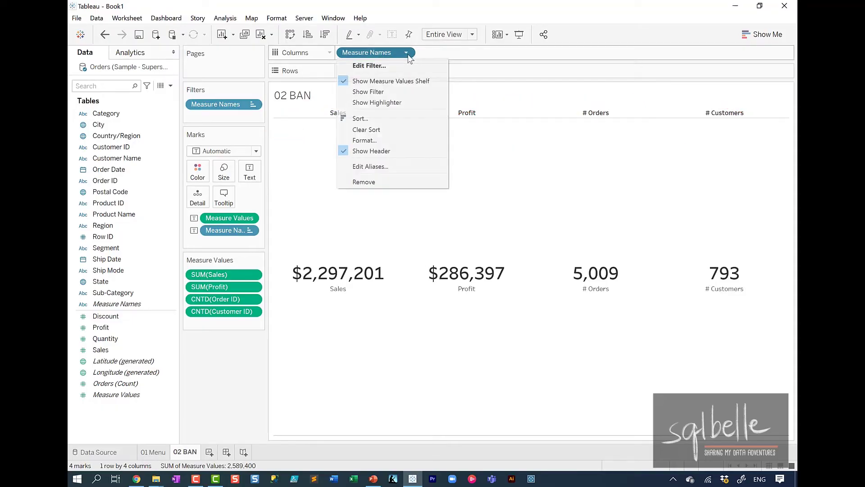
left_click(407, 152)
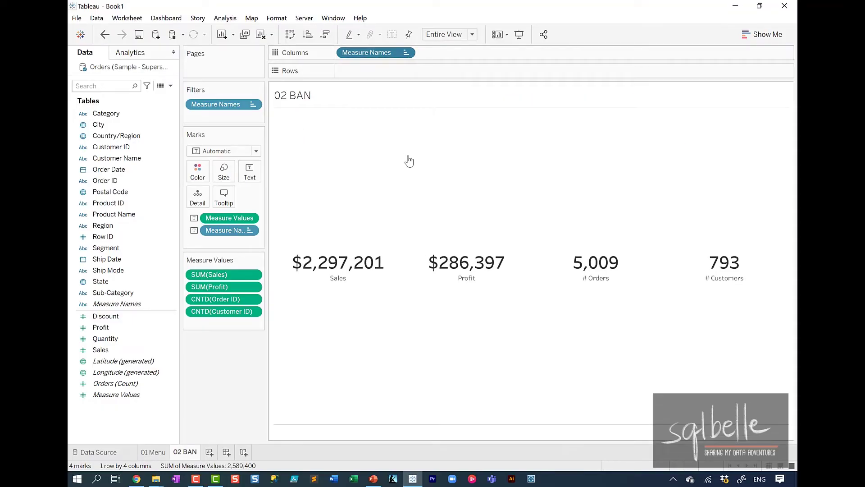
Step: Replace the BAN worksheet's title with "SUMMARY for Category"
double_click(336, 94)
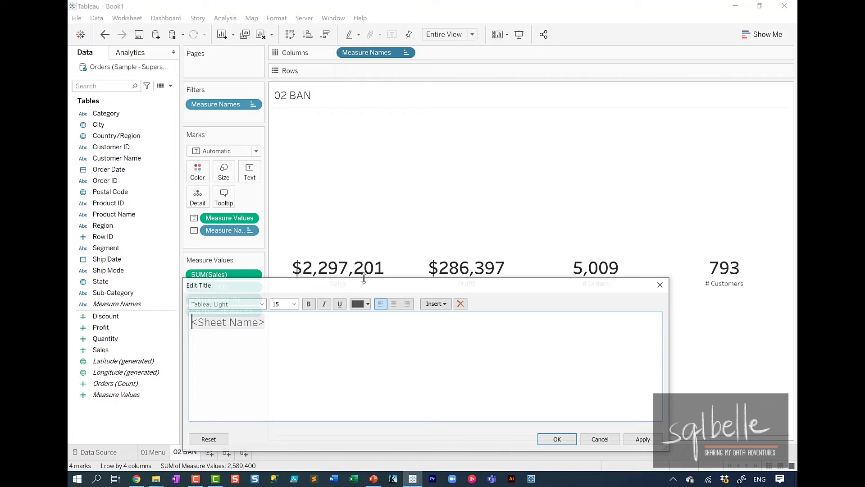
left_click_drag(298, 329, 70, 212)
type("SUMMARY")
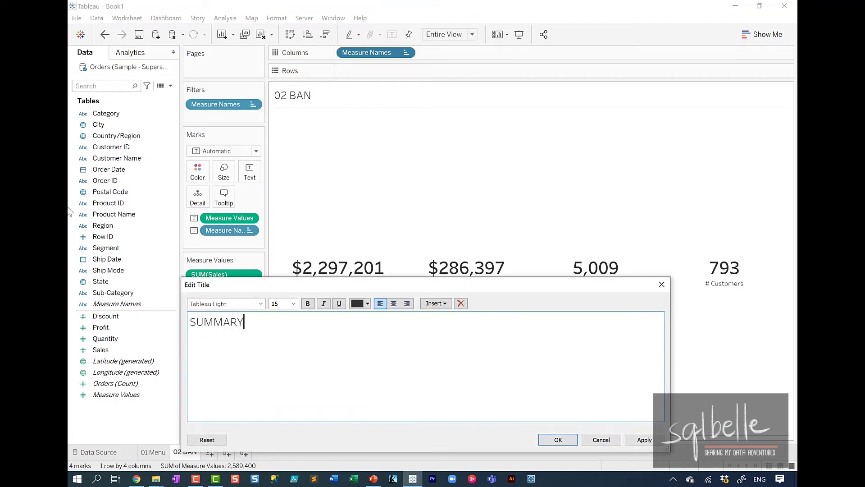
type(" for Categoriy")
left_click(644, 442)
left_click(557, 439)
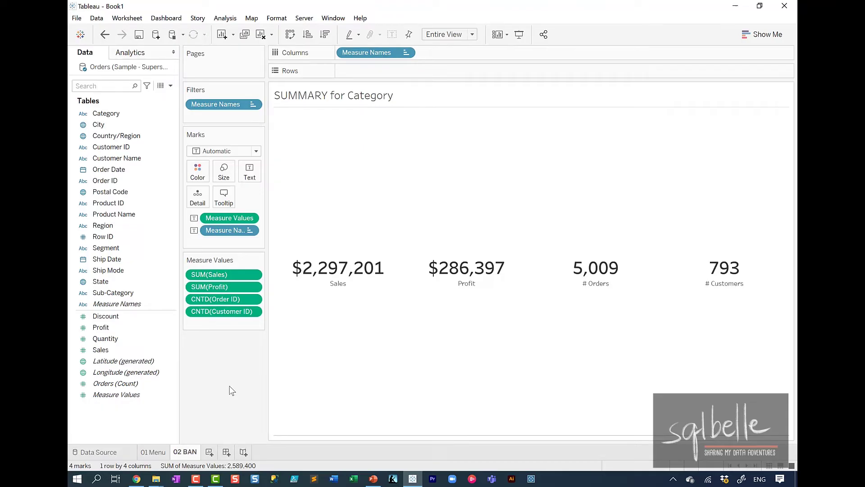
Step: Shade the BAN worksheet's background with the light green from the recent colors
left_click(287, 21)
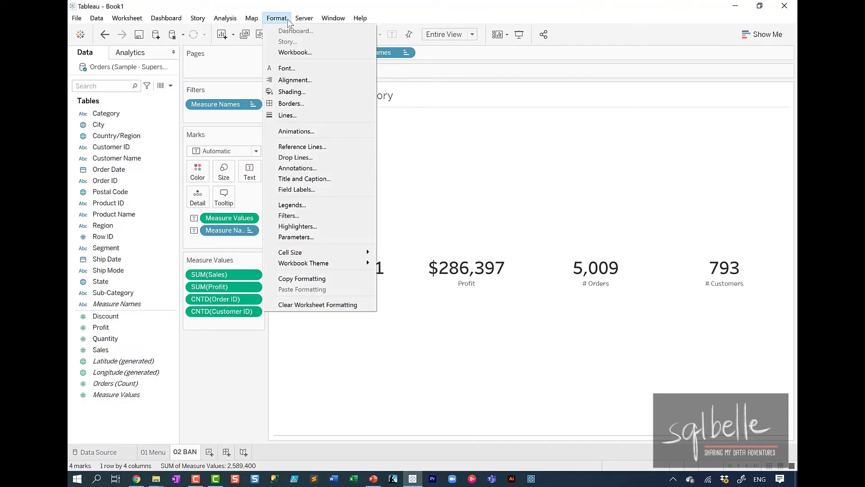
left_click(288, 92)
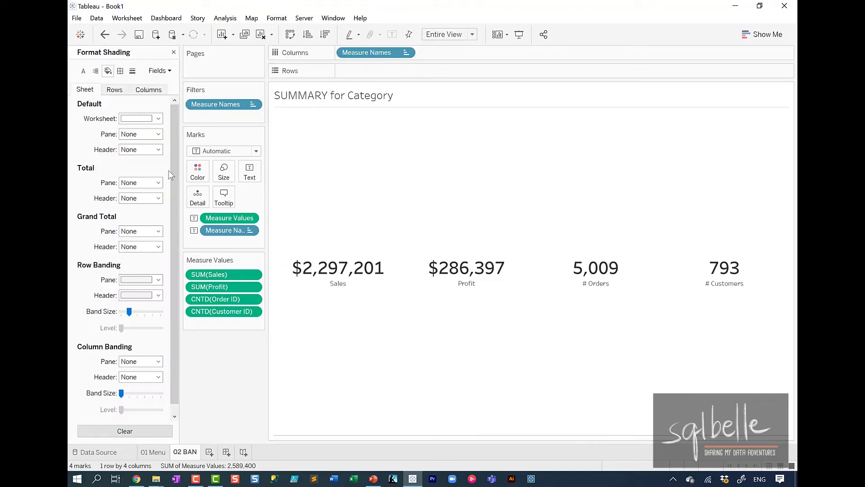
left_click(139, 119)
left_click(126, 195)
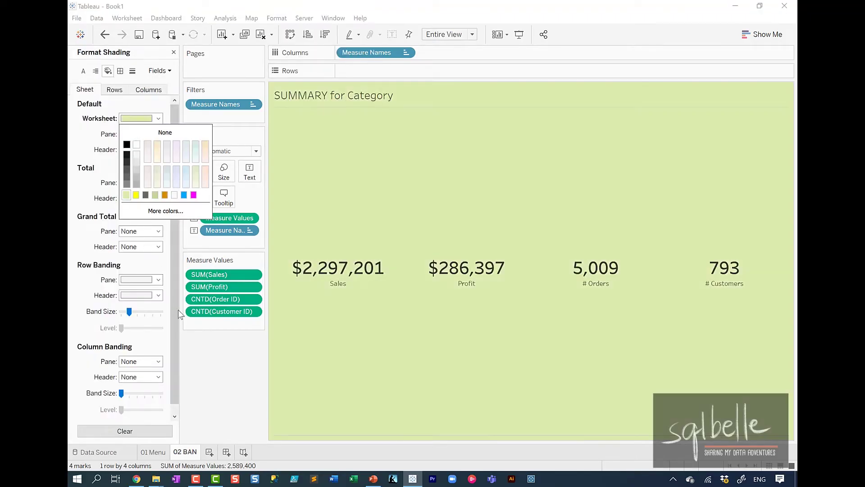
left_click(217, 382)
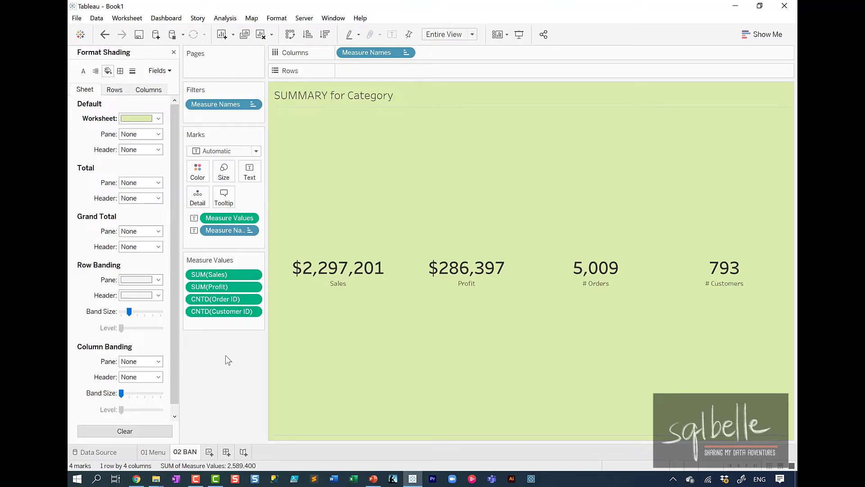
Step: Set the row divider's pane border to None for the BAN sheet and close the formatting options
left_click(121, 71)
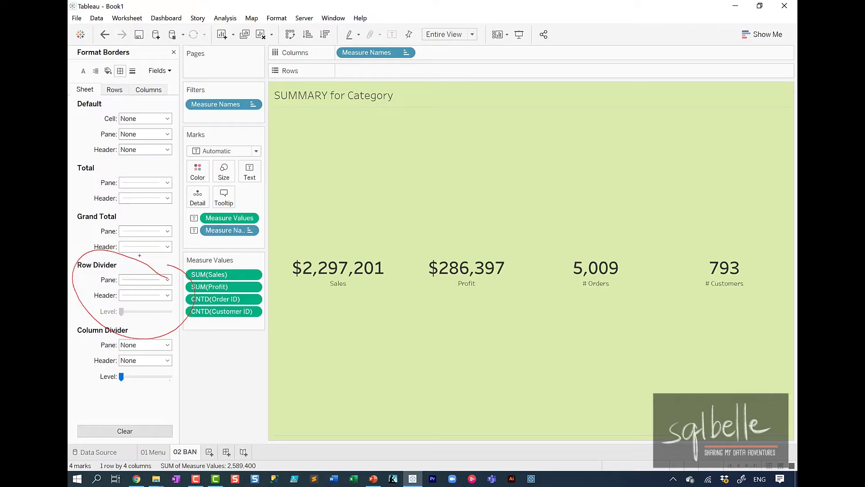
left_click(148, 280)
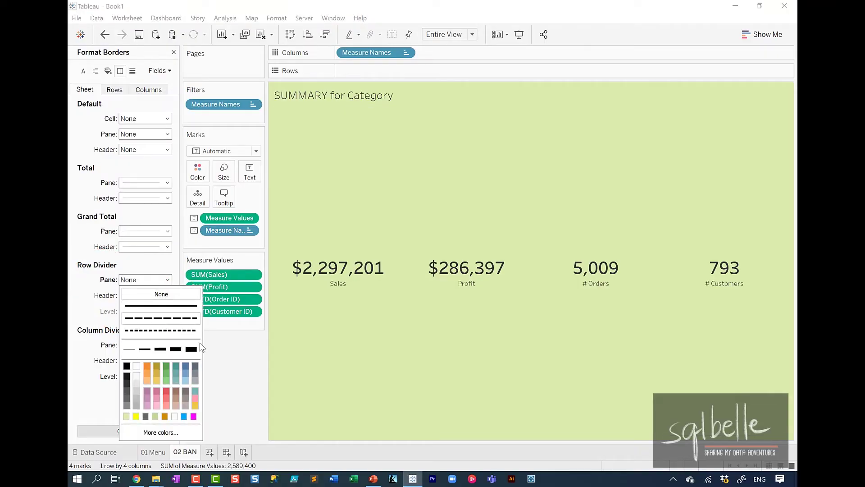
left_click(232, 381)
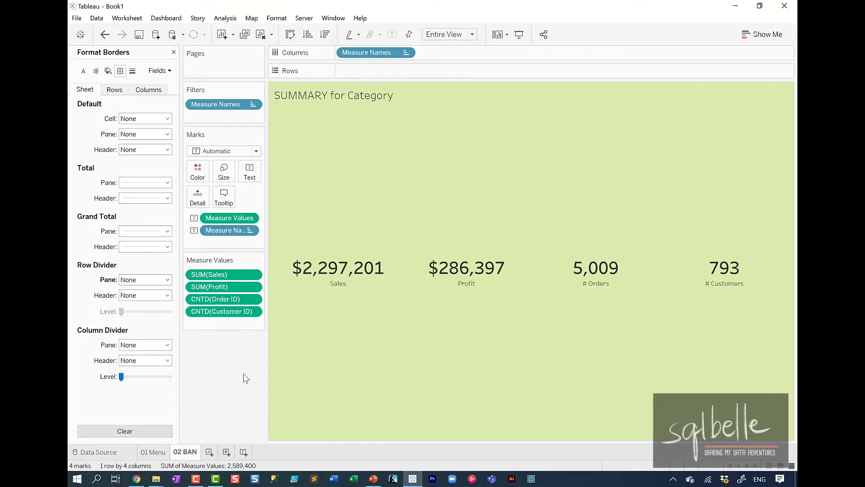
left_click(173, 52)
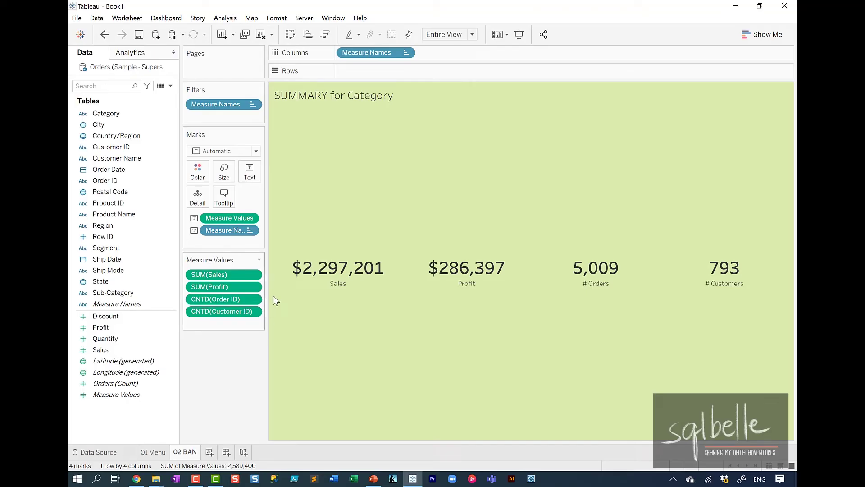
Step: Make the whole "SUMMARY for Category" title bold
double_click(319, 98)
left_click_drag(406, 353, 111, 302)
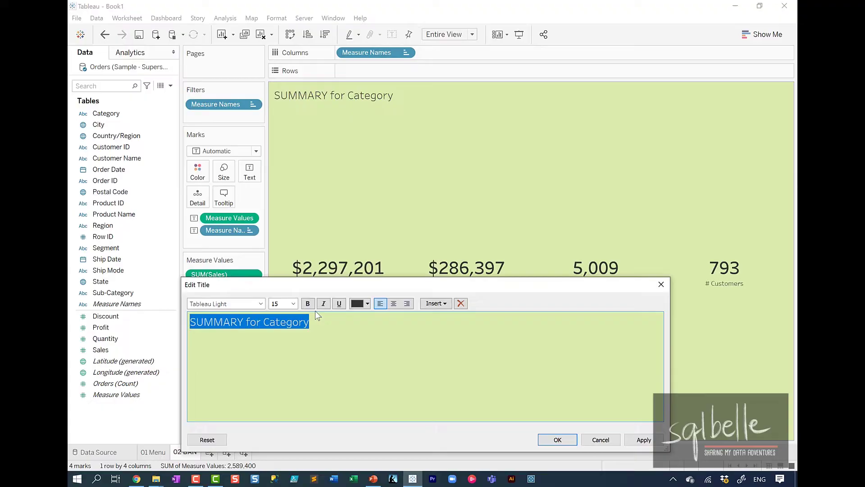
left_click(557, 439)
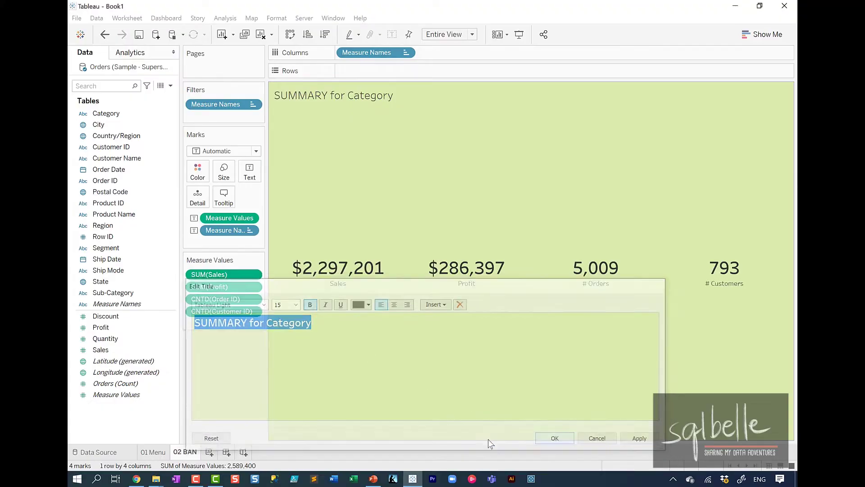
Step: Add a new worksheet named "03 Title" and place Region on its marks as Detail
left_click(209, 453)
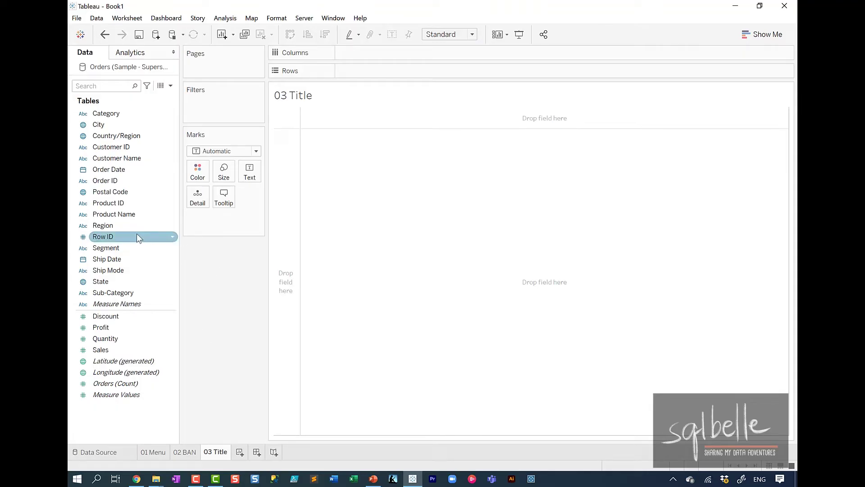
left_click_drag(110, 226, 197, 198)
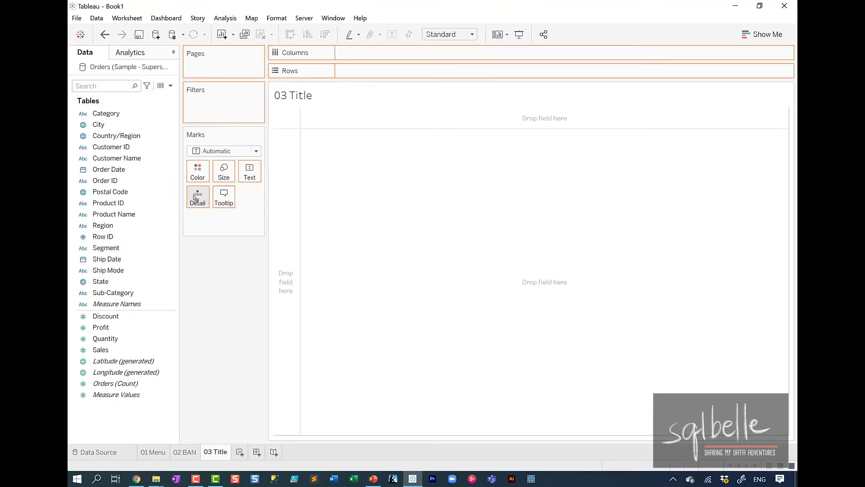
Step: Hide the Region marks by reducing their size to the minimum and their color opacity to 0%
left_click(230, 175)
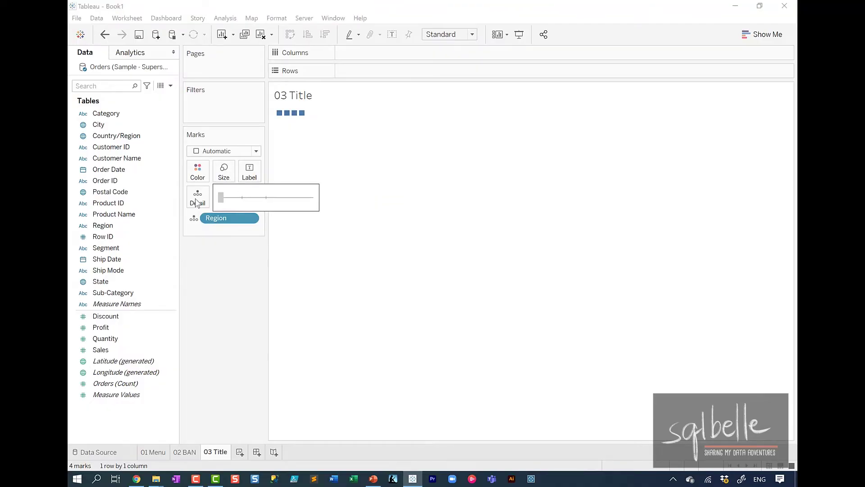
left_click(230, 280)
left_click(201, 176)
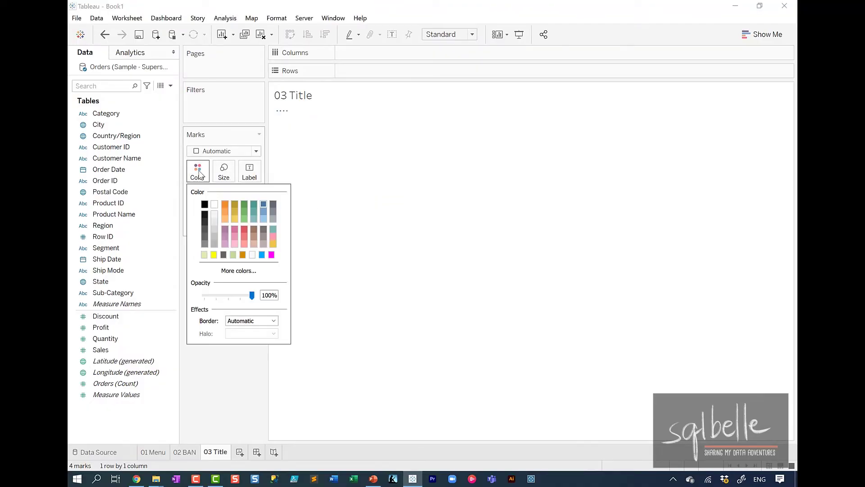
left_click_drag(251, 295, 204, 296)
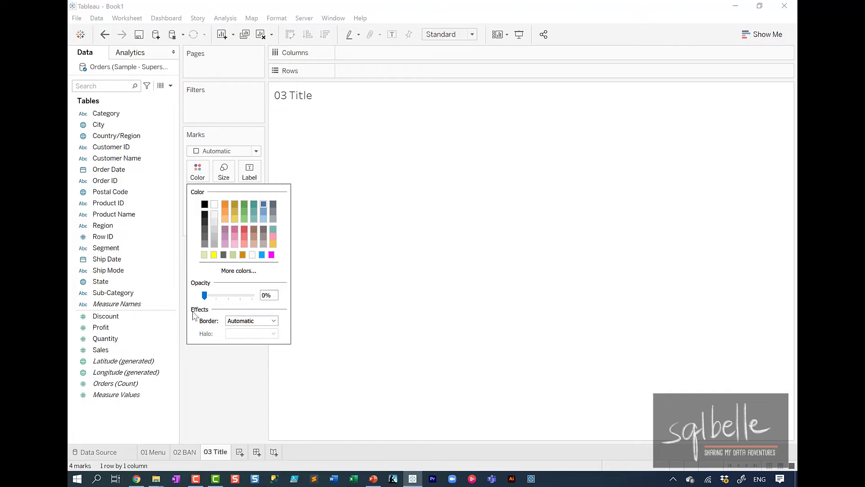
left_click(260, 363)
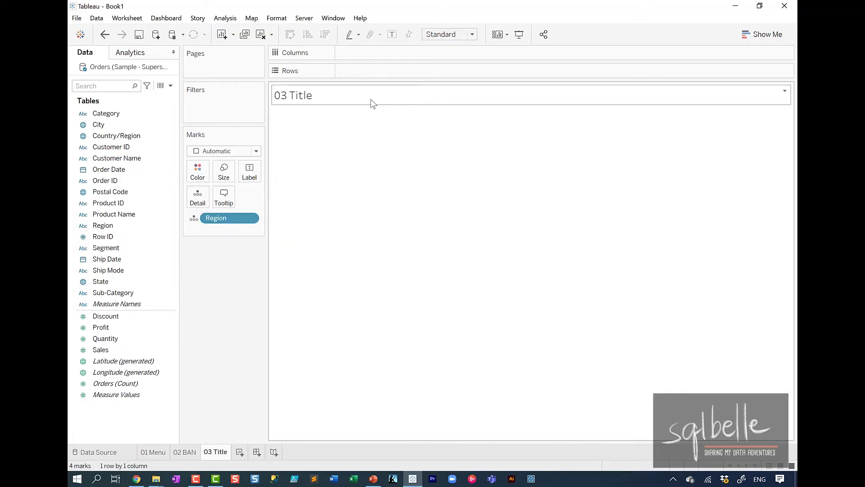
Step: Replace the "03 Title" sheet's title with "Profitability at a Glance for region" in bold
double_click(372, 104)
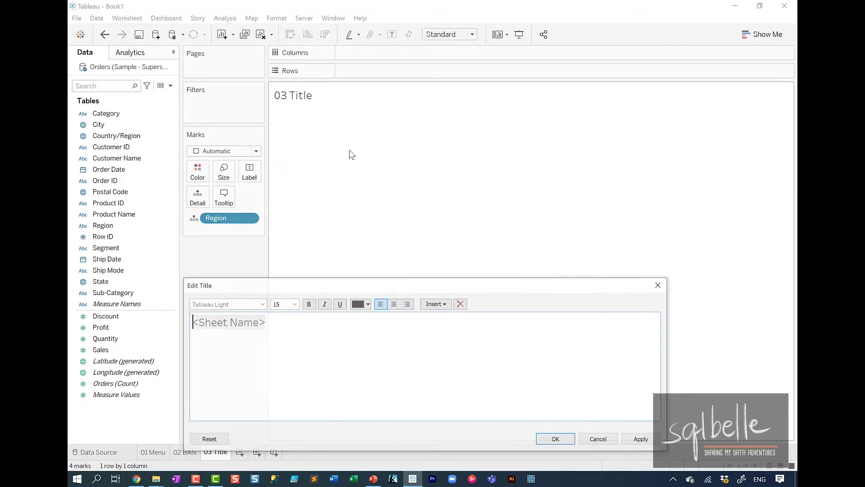
left_click_drag(282, 327, 69, 253)
type("Pr")
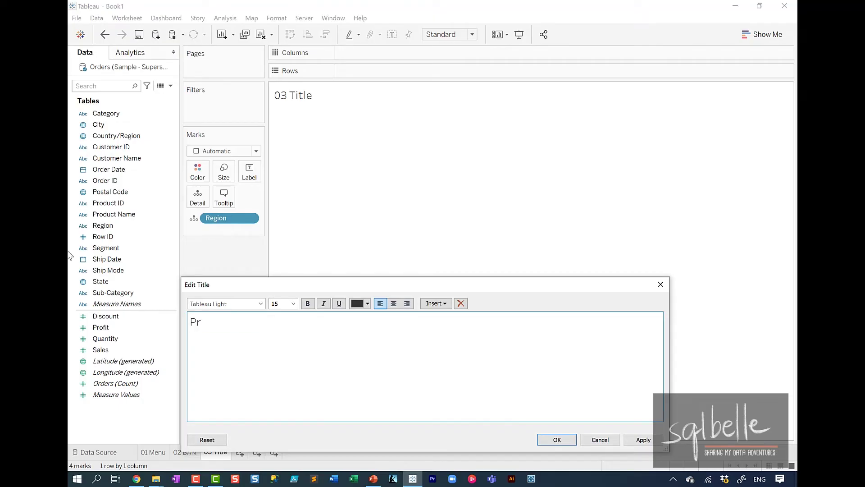
type("ofitability at a Glanc")
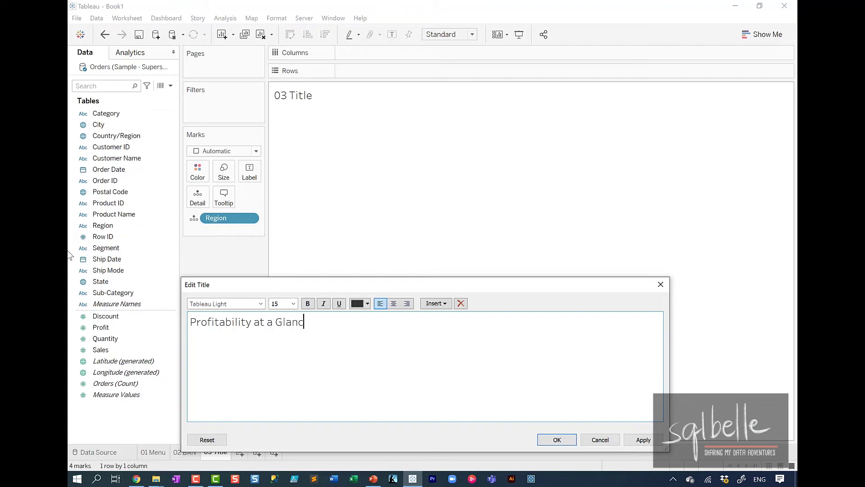
type("e for region")
left_click_drag(420, 339, 386, 270)
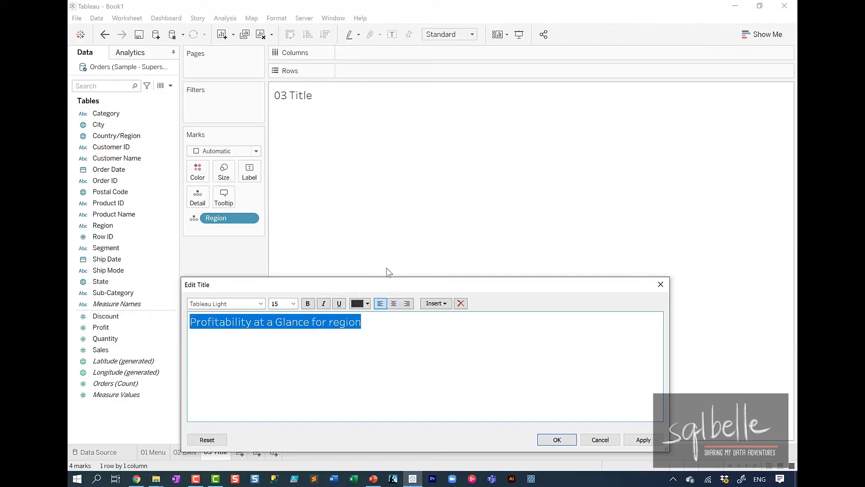
left_click(308, 303)
left_click(557, 439)
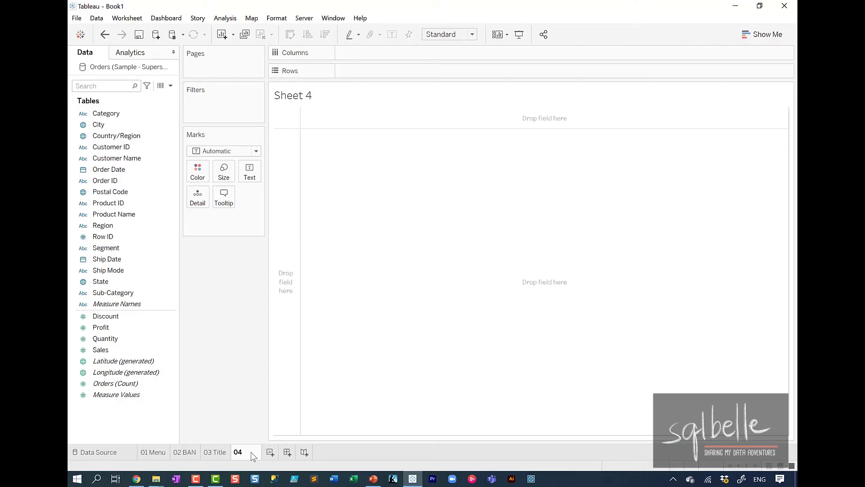
Step: Name the new fourth worksheet "04 Profitability Map"
type("Profitabil")
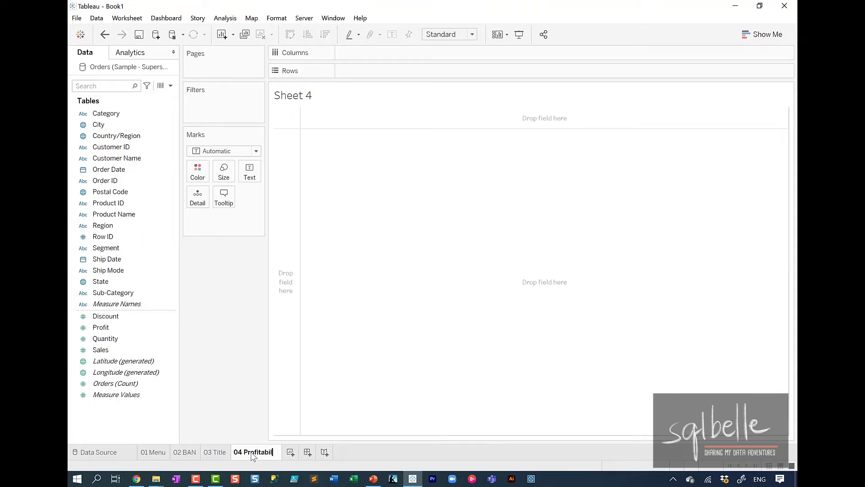
type("ity Map")
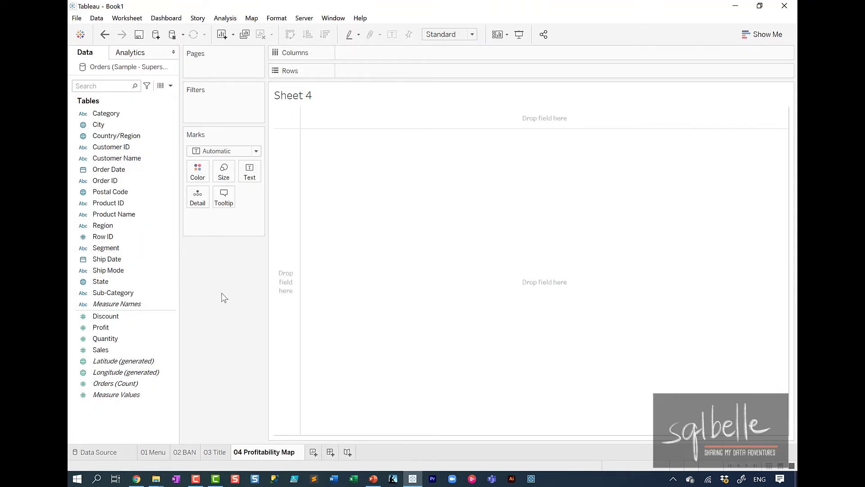
left_click(218, 283)
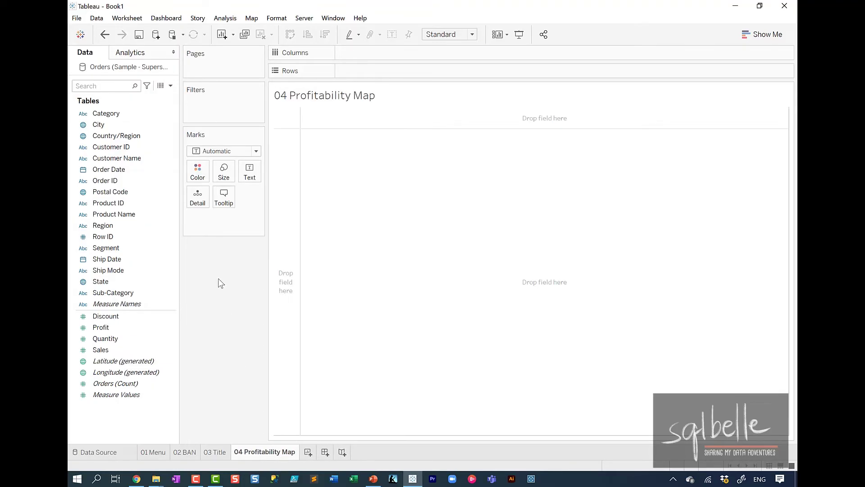
Step: Build a map of the State field and color the states by Profit
left_click(114, 283)
double_click(119, 283)
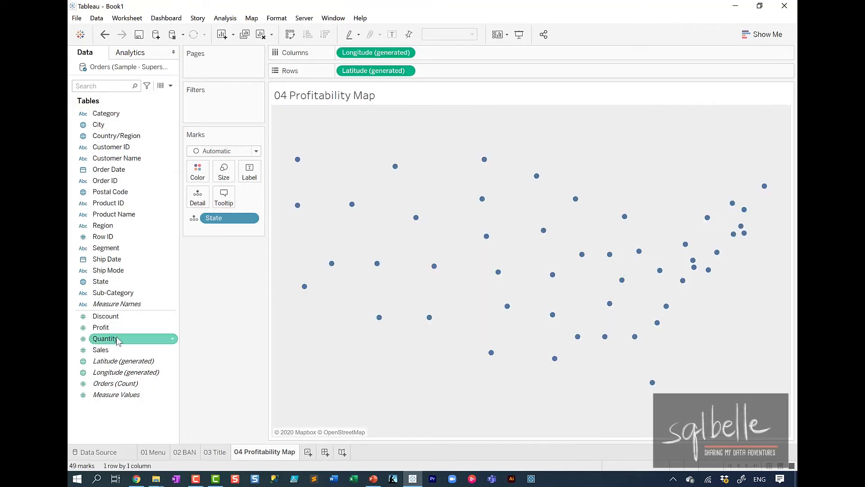
left_click_drag(101, 327, 198, 174)
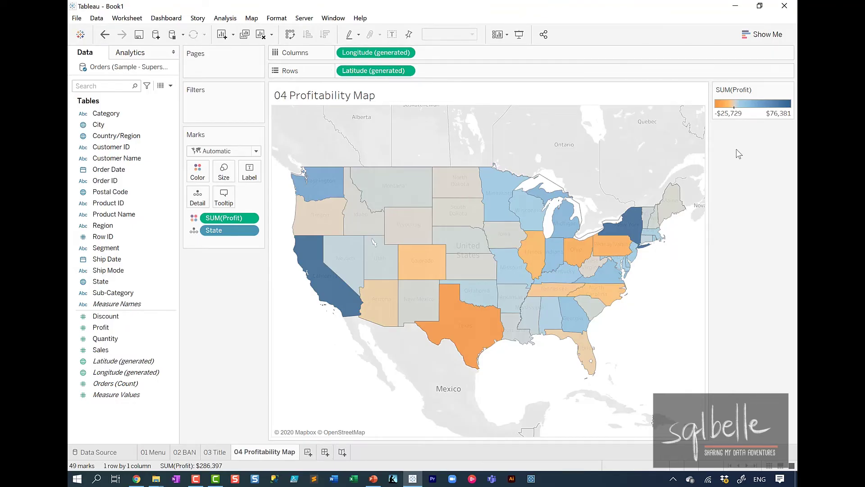
Step: Change the Profit color palette to Green Tree Brand - Sequential #627c36
double_click(741, 107)
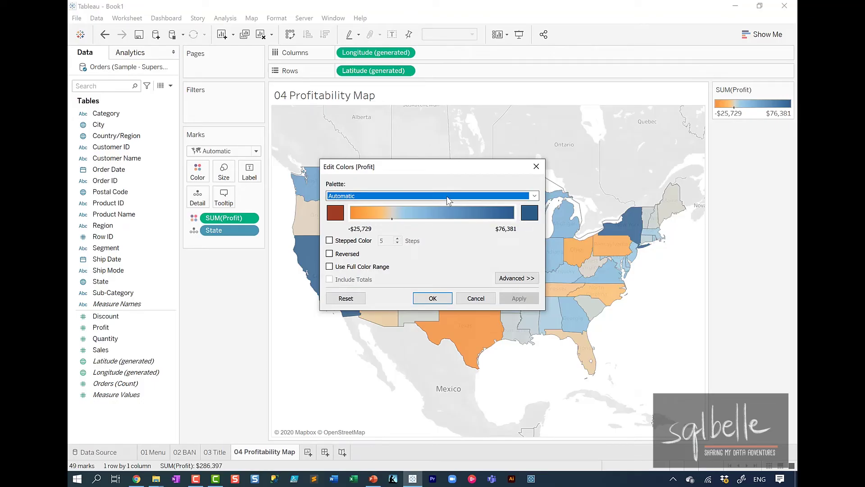
left_click(447, 196)
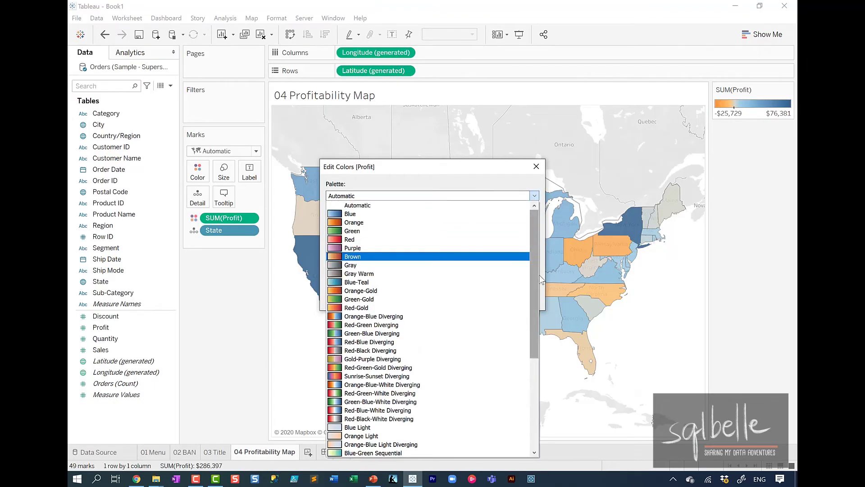
scroll(536, 281, "down", 6)
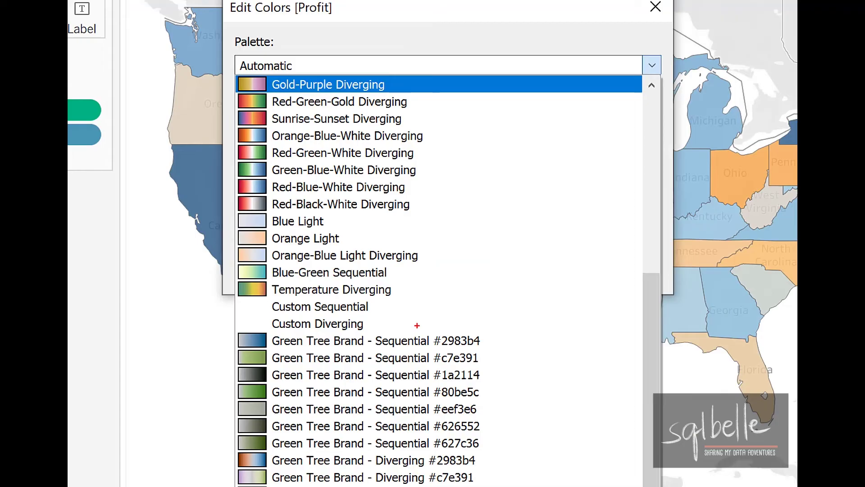
mouse_move(304, 433)
left_mouse_down()
mouse_move(229, 441)
mouse_move(518, 440)
mouse_move(326, 431)
left_mouse_up()
left_click(375, 443)
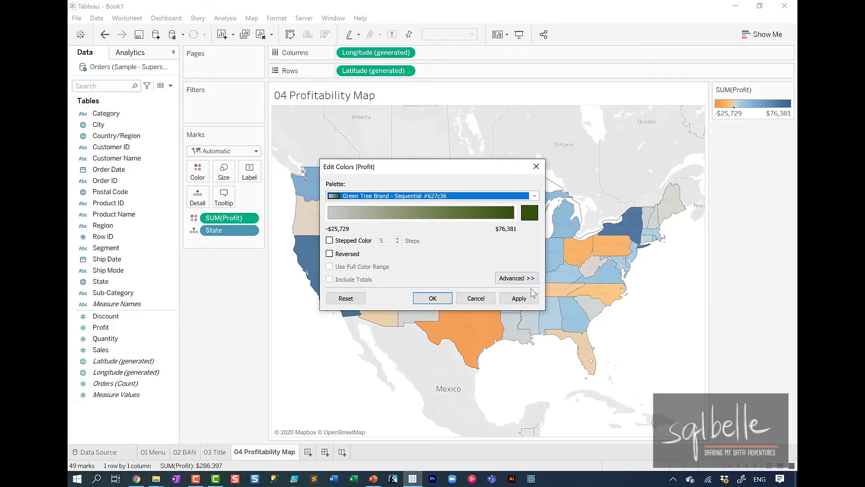
left_click(622, 272)
left_click(448, 272)
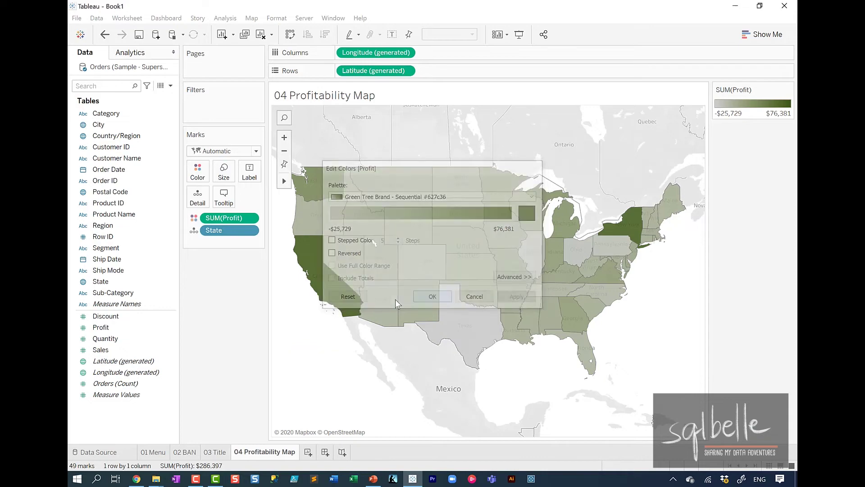
Step: Add a new worksheet named "05 Profit Timeline"
left_click(309, 452)
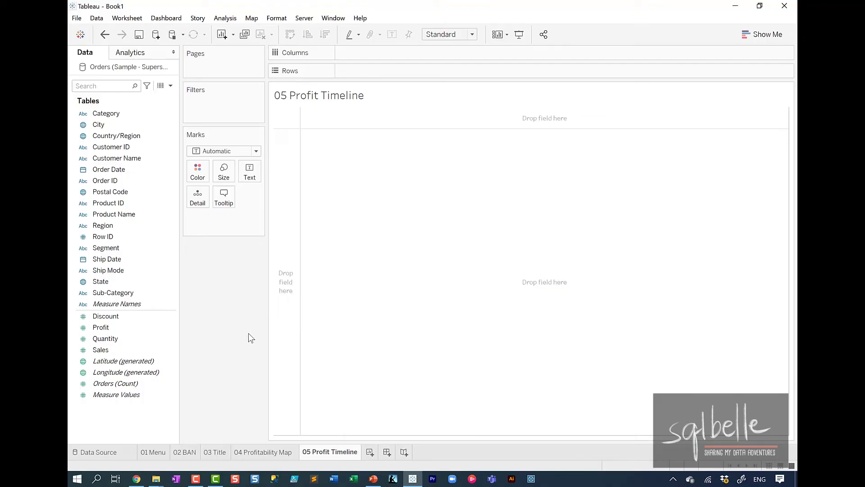
Step: Plot Profit as two separate line charts by continuous week of Order Date
left_click_drag(109, 169, 405, 56)
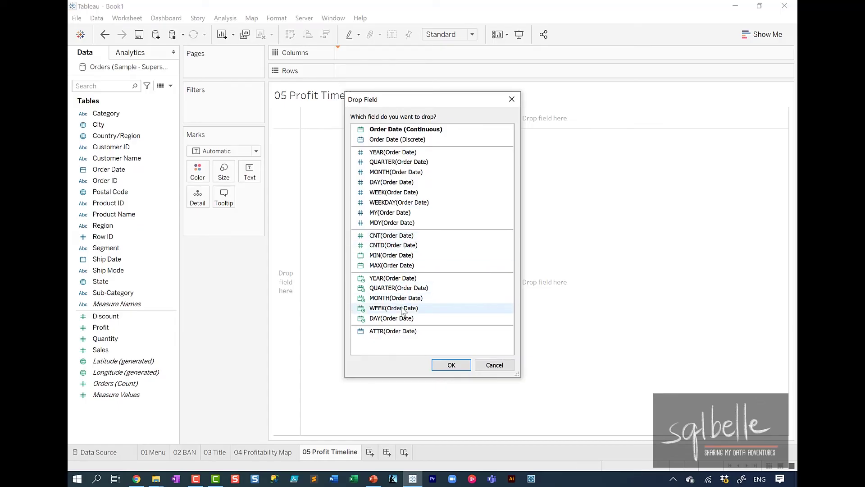
left_click(402, 309)
left_click(451, 365)
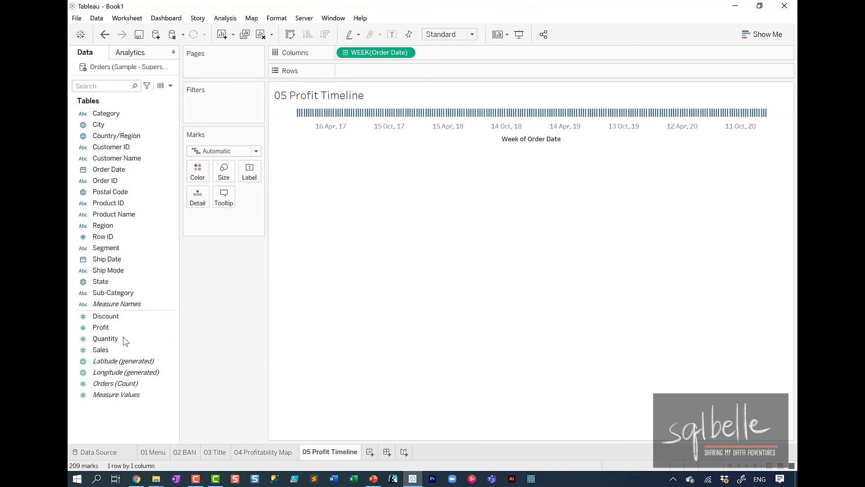
left_click(99, 329)
left_click_drag(100, 331, 458, 72)
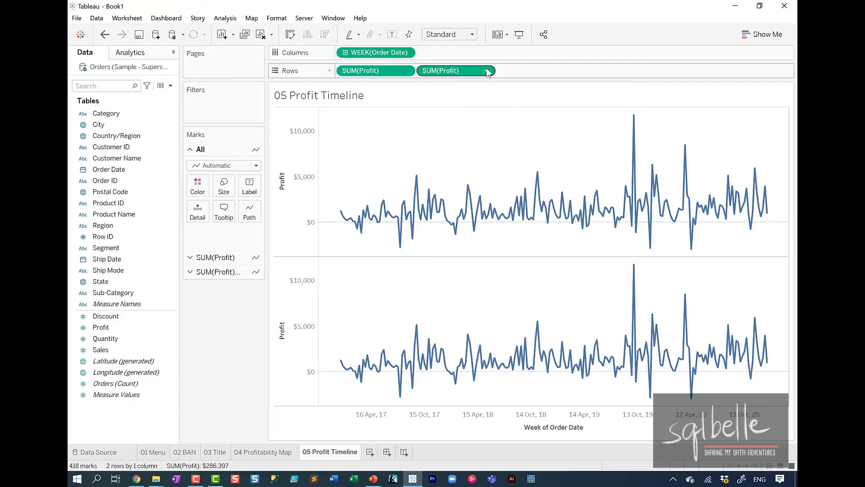
Step: Apply a moving average quick table calculation to the second Profit measure
left_click(486, 71)
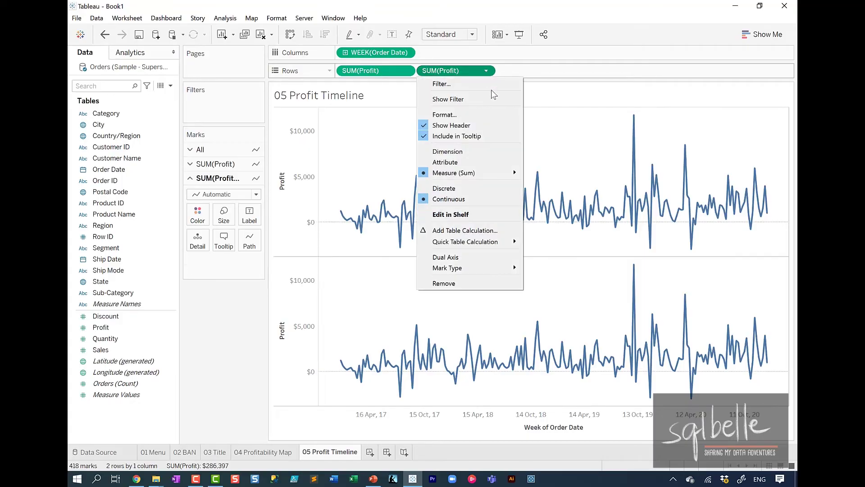
mouse_move(487, 250)
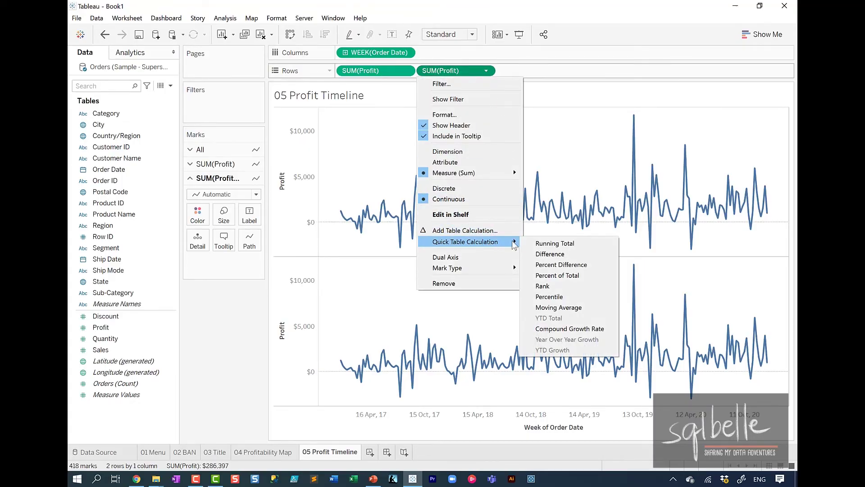
left_click(559, 307)
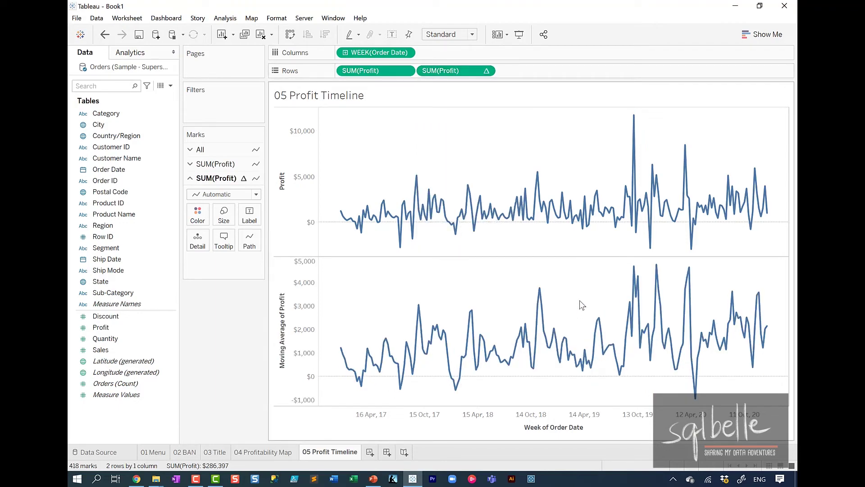
Step: Set the moving average of Profit to use the previous 5 values
left_click(486, 71)
left_click(470, 241)
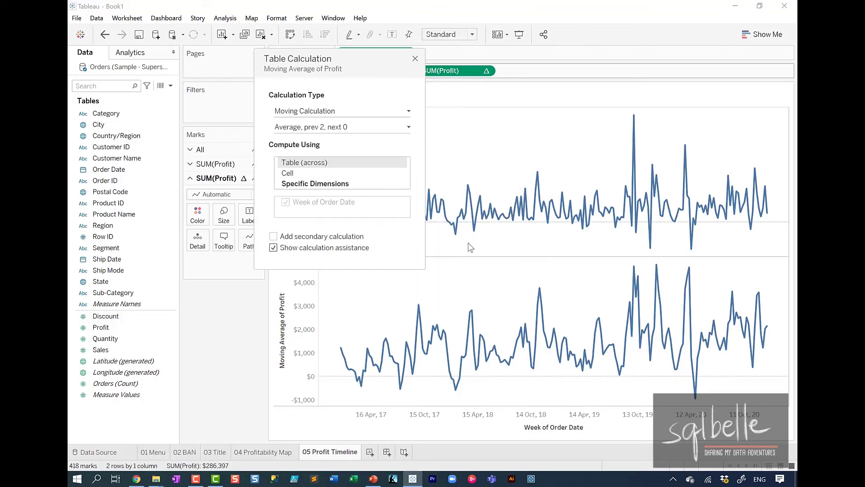
left_click(354, 128)
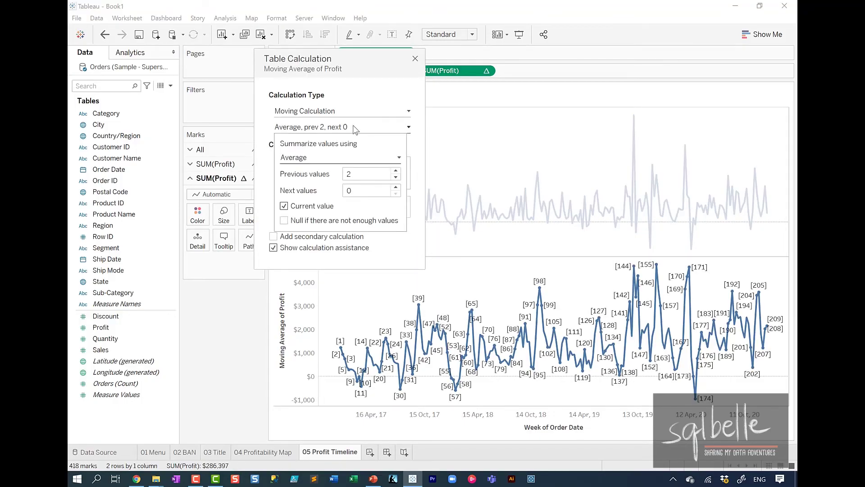
double_click(369, 174)
type("5")
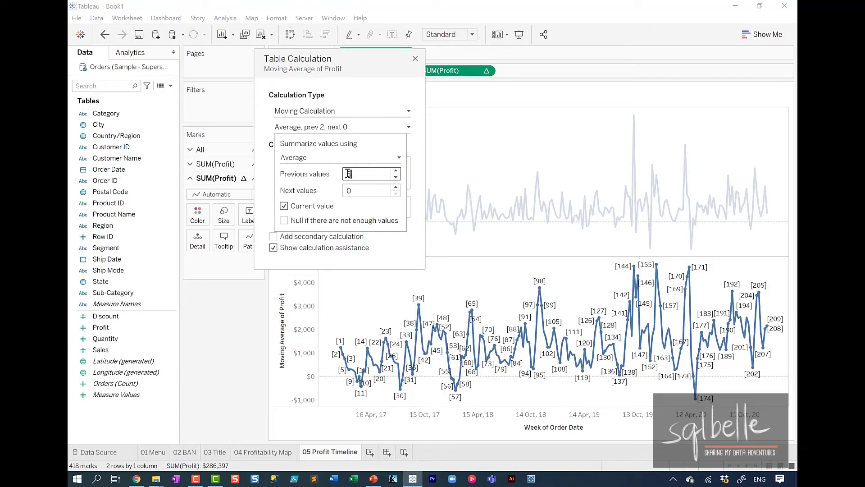
left_click(377, 88)
left_click(415, 59)
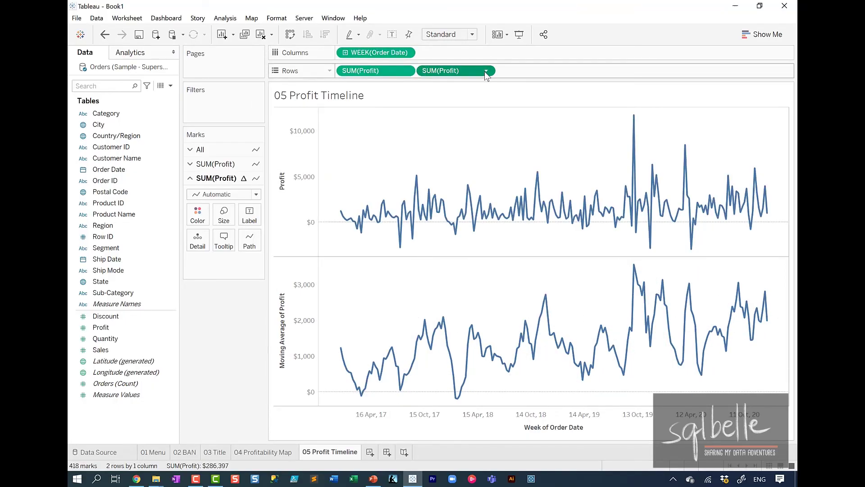
Step: Combine both Profit lines on a synchronized dual axis and hide the Moving Average of Profit axis header
left_click(485, 72)
left_click(496, 277)
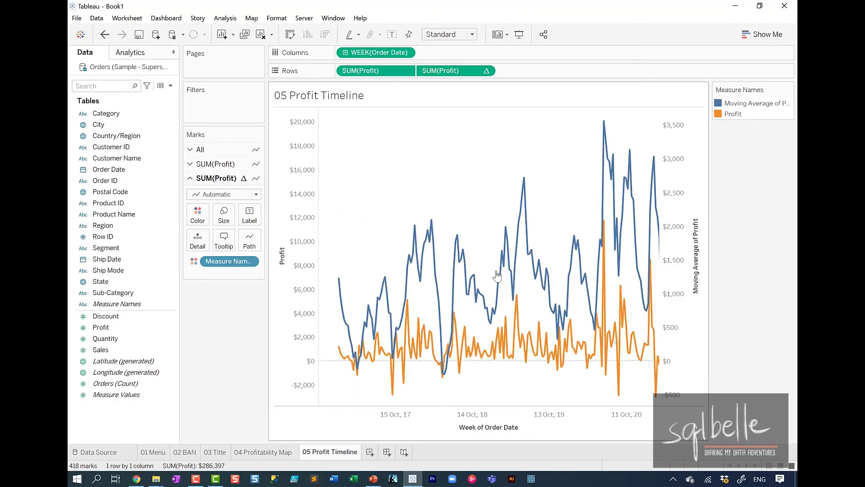
right_click(682, 188)
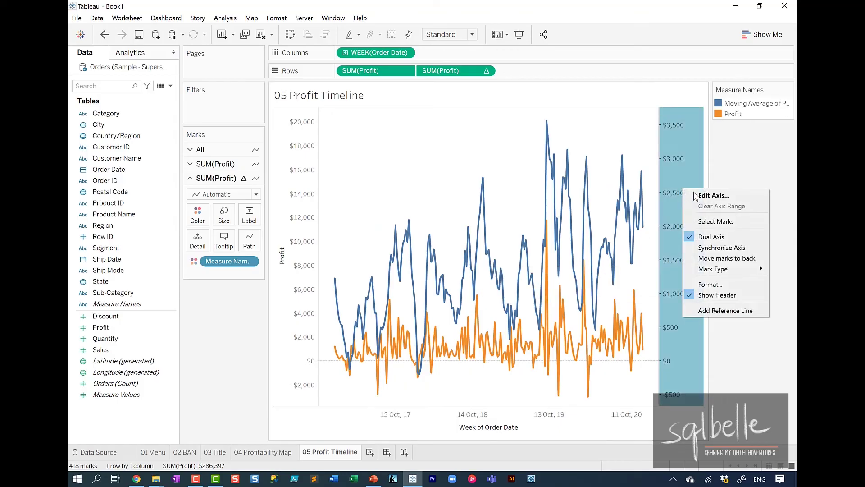
left_click(720, 248)
right_click(685, 160)
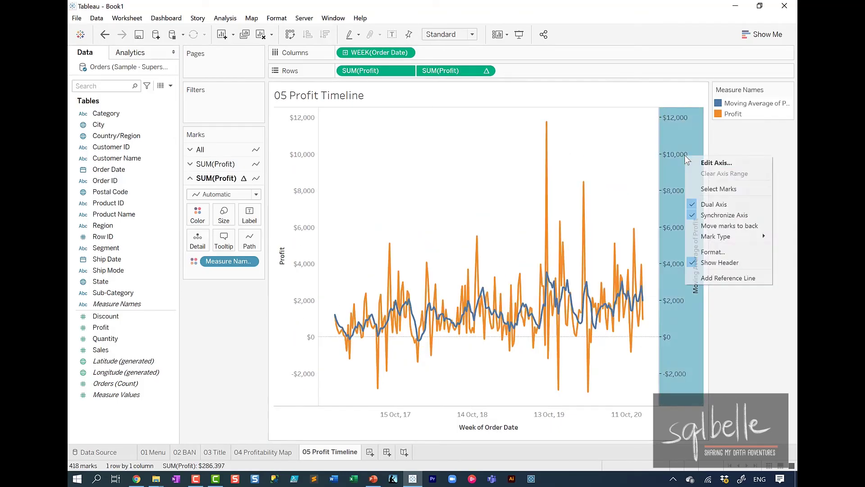
left_click(718, 258)
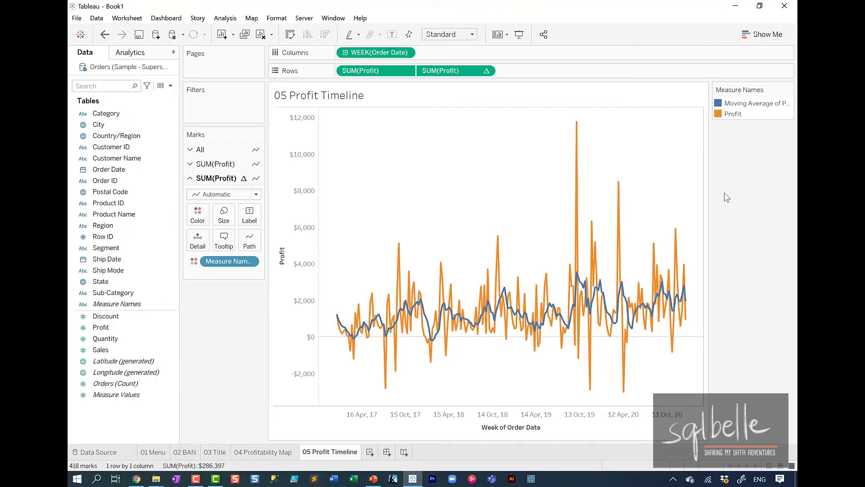
Step: Color the moving average line dark orange and the Profit line light gray using the Color Blind palette
double_click(730, 107)
left_click(520, 151)
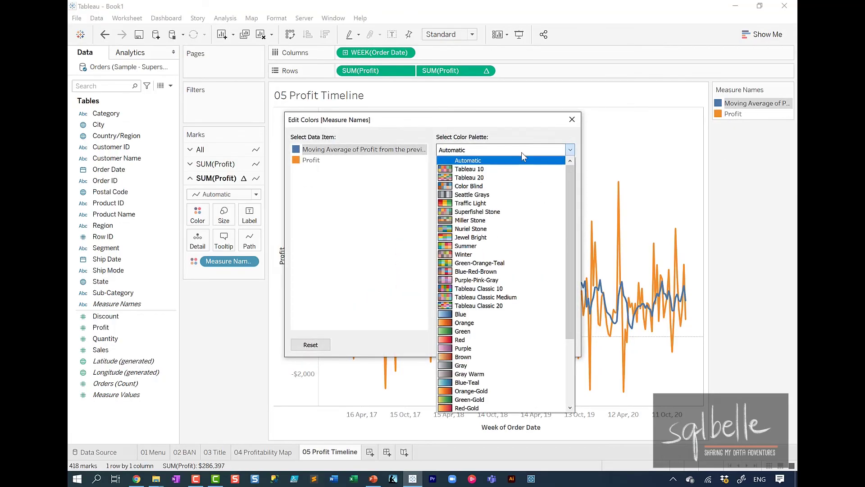
left_click(488, 190)
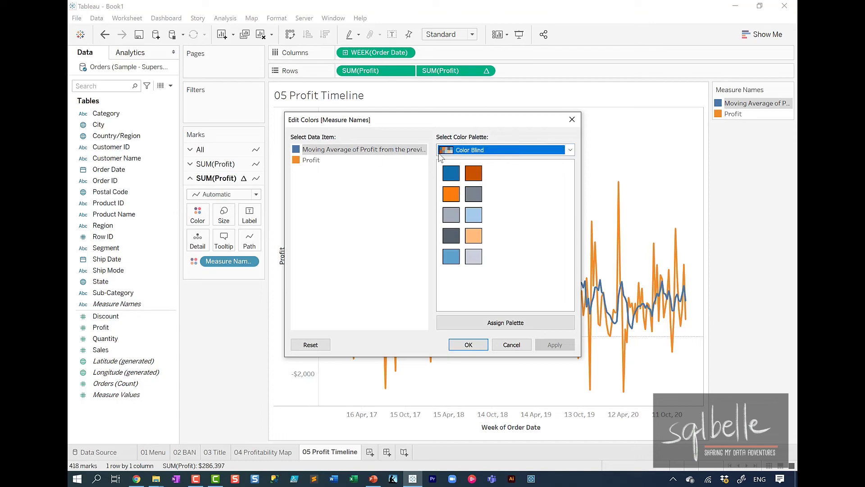
left_click(477, 177)
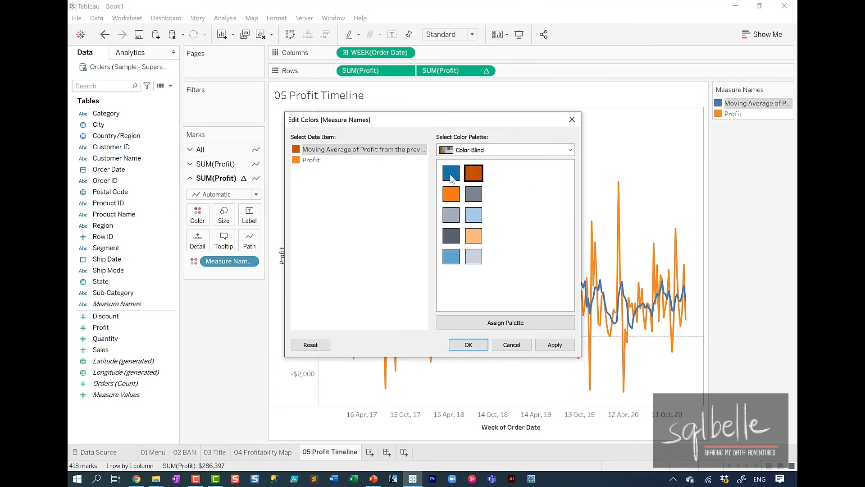
left_click(450, 214)
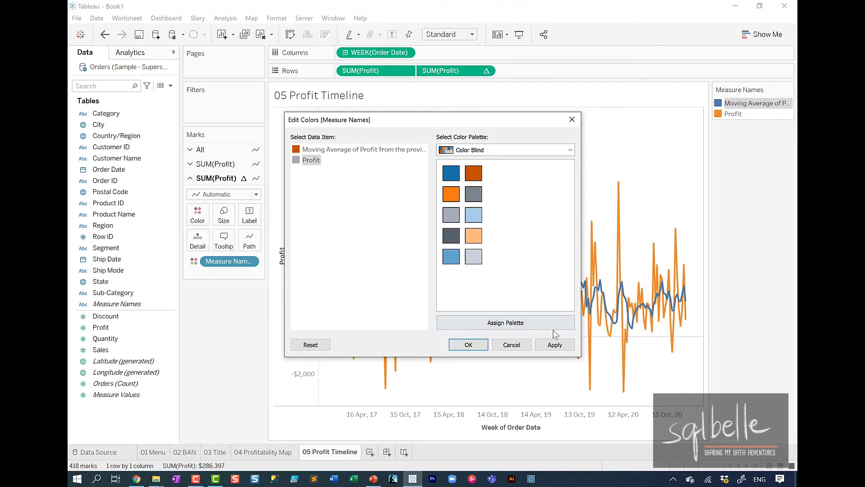
left_click(554, 344)
left_click(469, 345)
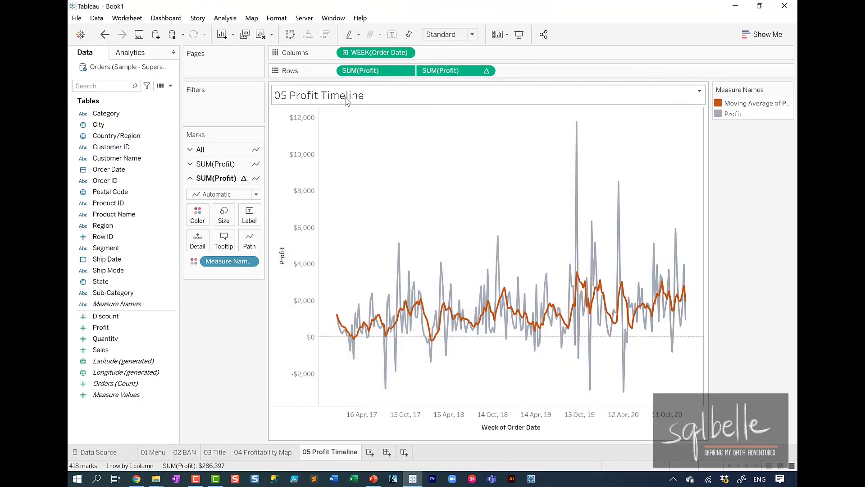
Step: Change the sheet title to "Profit Timeline (6 week moving average)" with the parenthesized part at font size 9
double_click(347, 100)
key("ctrl+a")
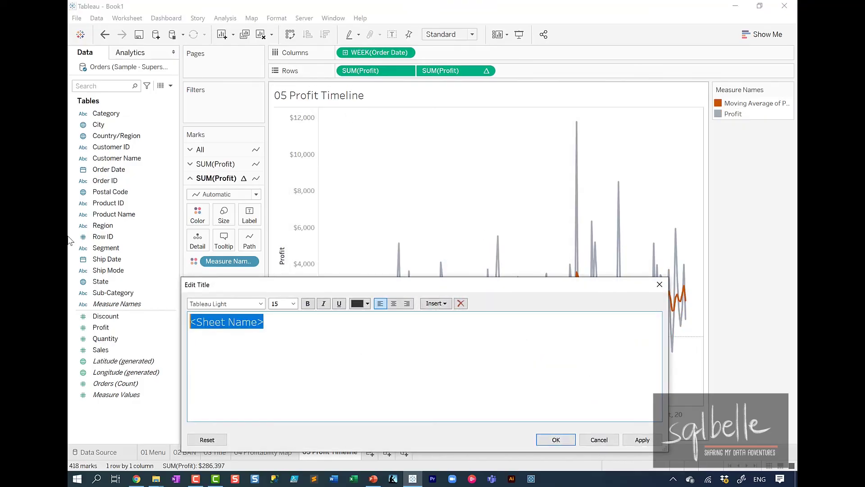
type("Profit Time")
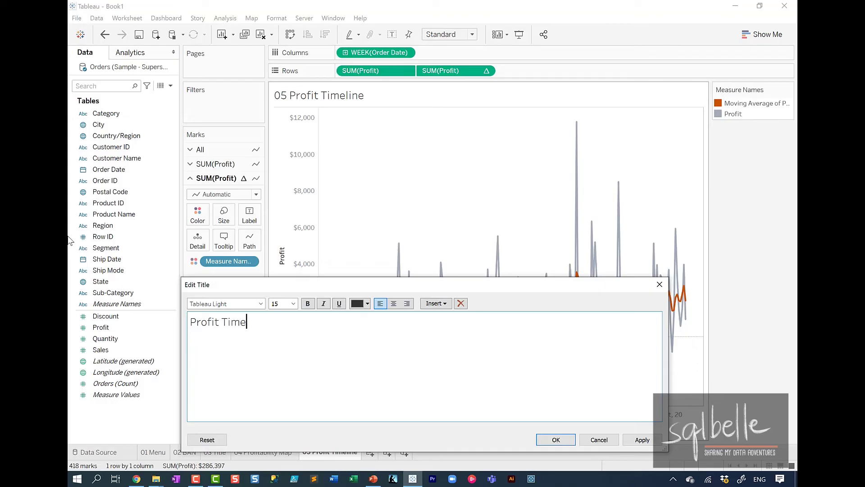
type("line (6 week moving avera")
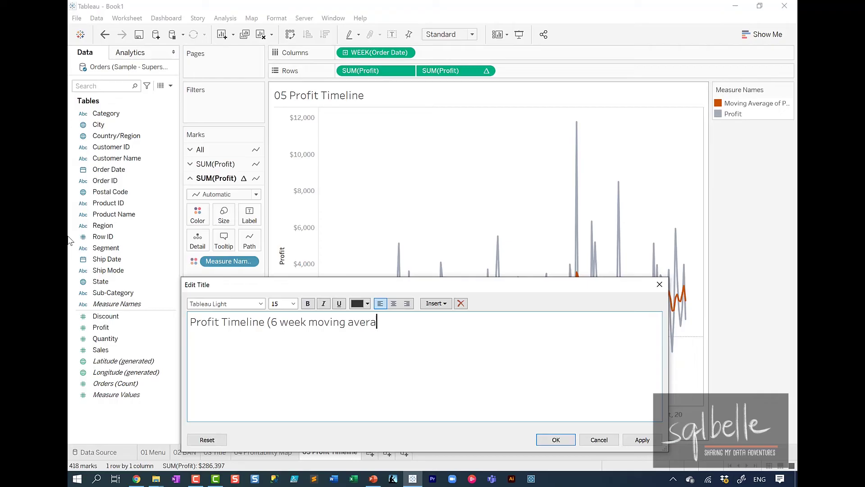
type("ge)")
left_click_drag(269, 323, 393, 323)
left_click(293, 303)
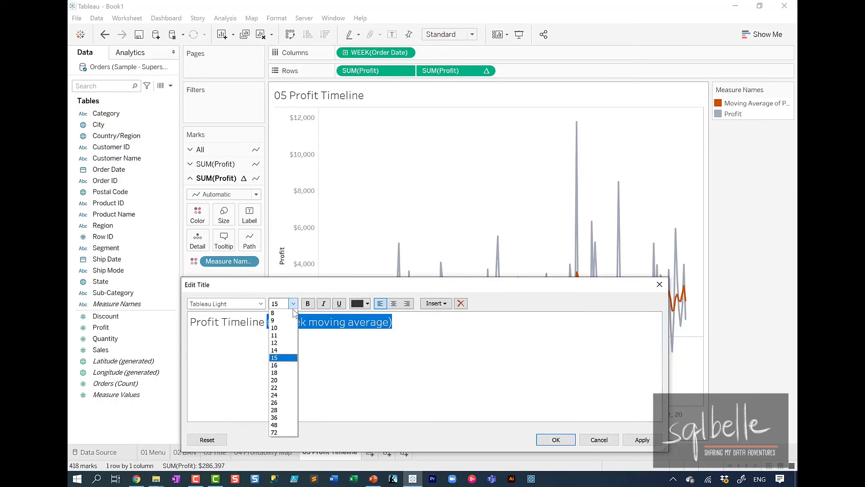
left_click(290, 321)
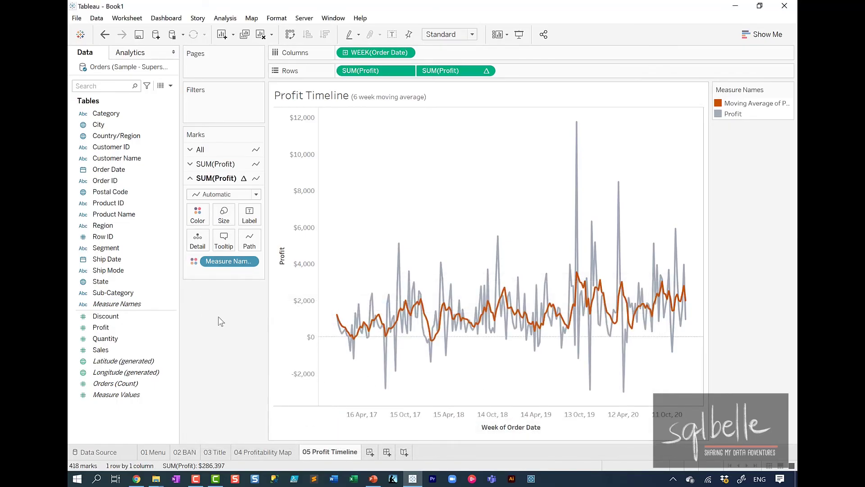
Step: Remove the row divider and column divider borders from the Profit Timeline sheet, setting pane and header to None
left_click(276, 18)
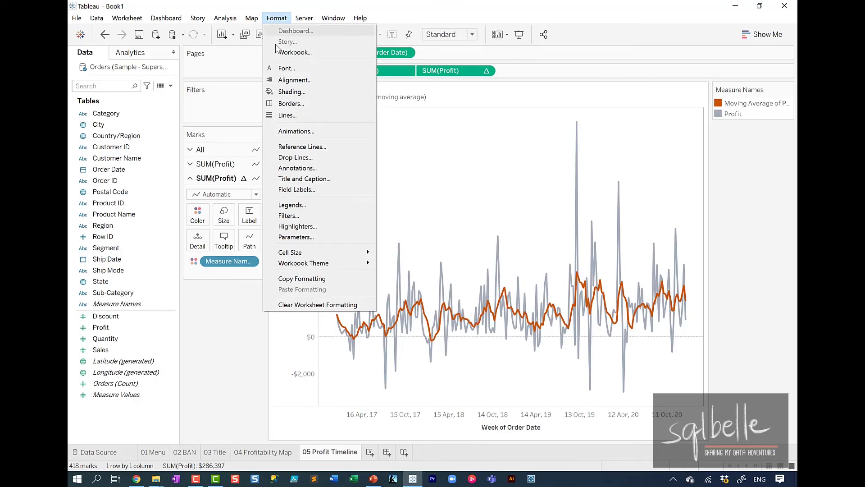
left_click(290, 104)
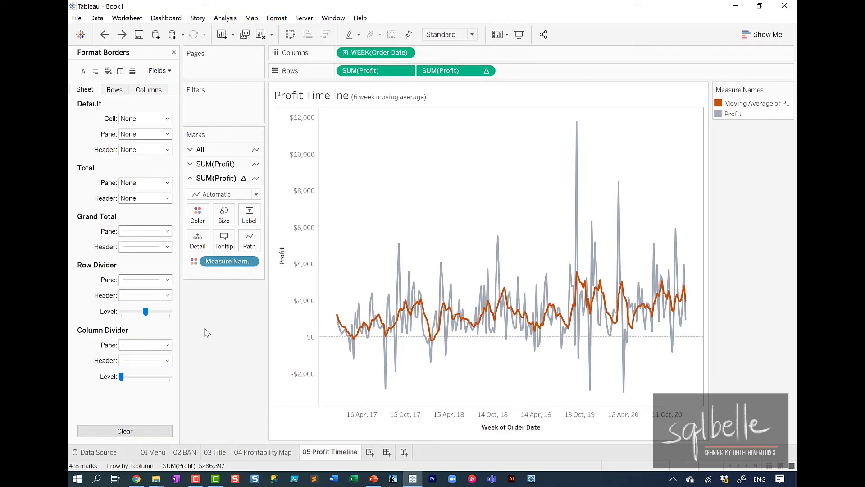
left_click(157, 279)
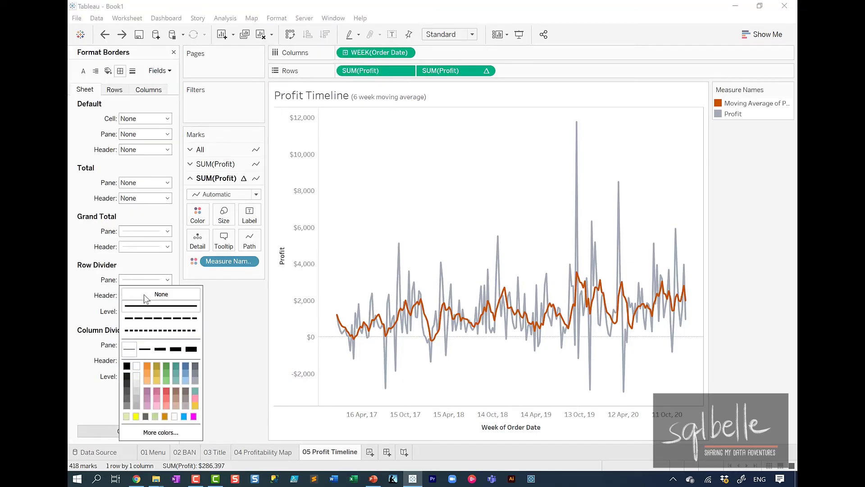
left_click(220, 332)
left_click(160, 183)
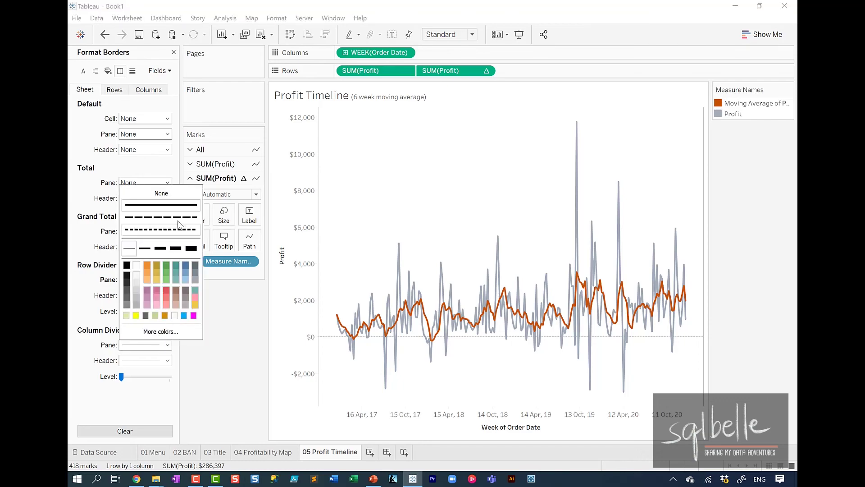
left_click(224, 350)
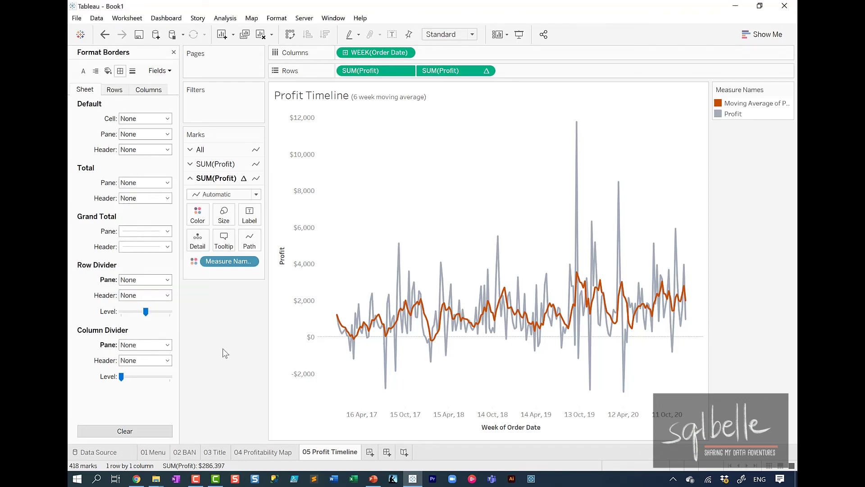
left_click(173, 53)
Step: Add a new worksheet named "06 Footer"
left_click(370, 452)
double_click(375, 451)
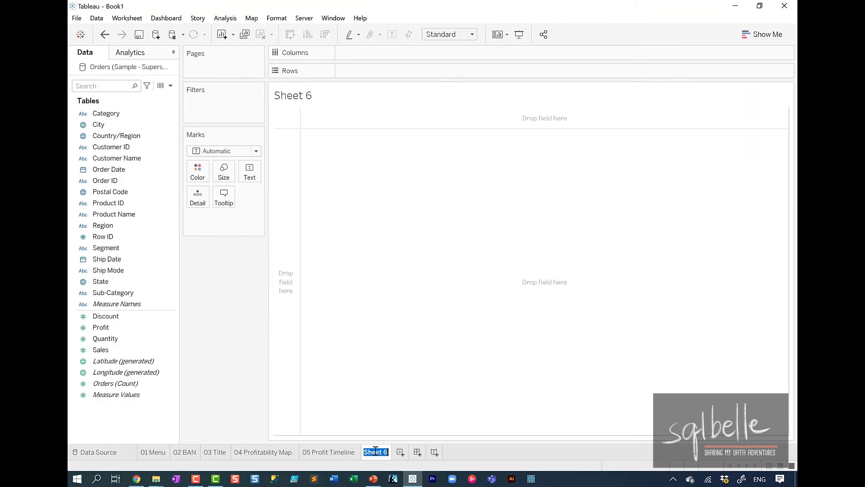
type("06 Foot")
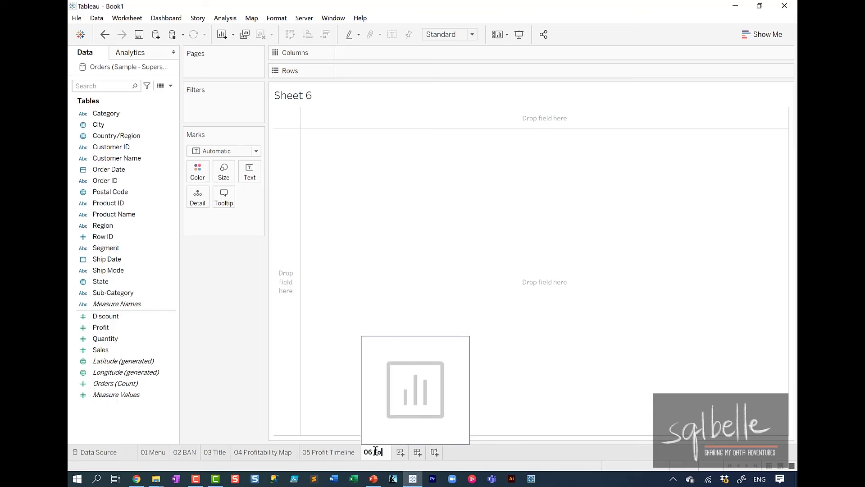
type("er")
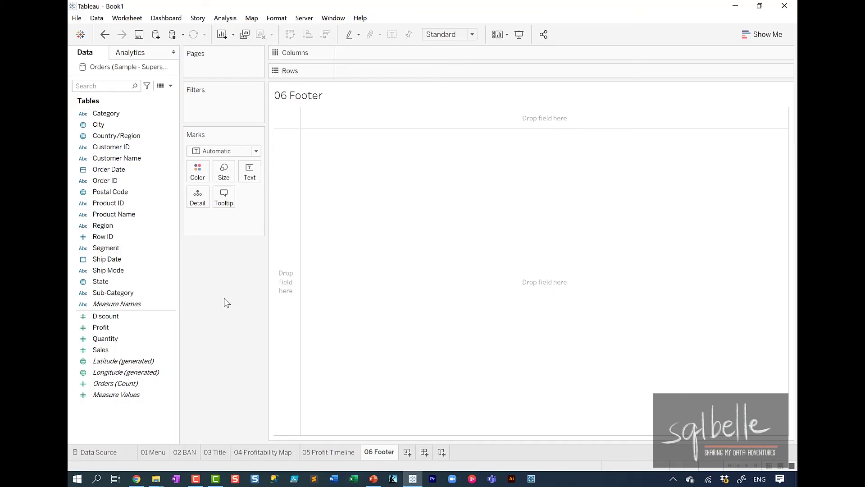
Step: Create a calculated field named "Blank" containing an empty string, ""
left_click(170, 86)
left_click(163, 97)
type("B")
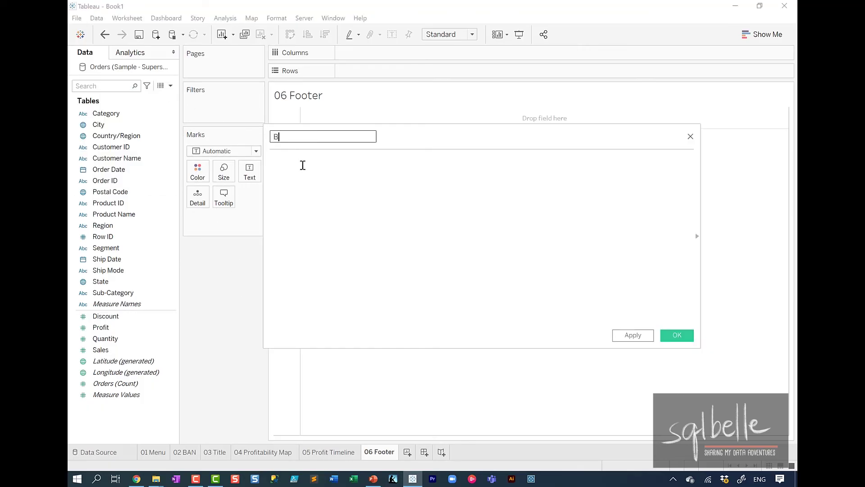
type("lank")
left_click(302, 165)
type("\"\"")
left_click(633, 335)
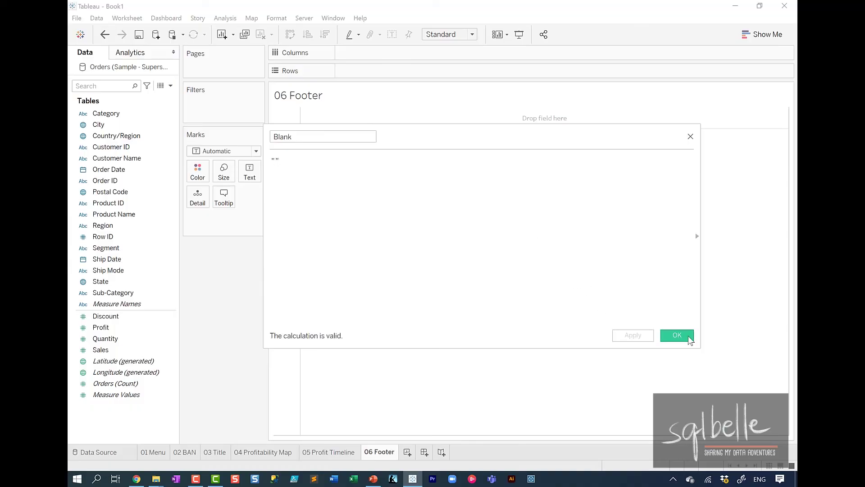
left_click(688, 338)
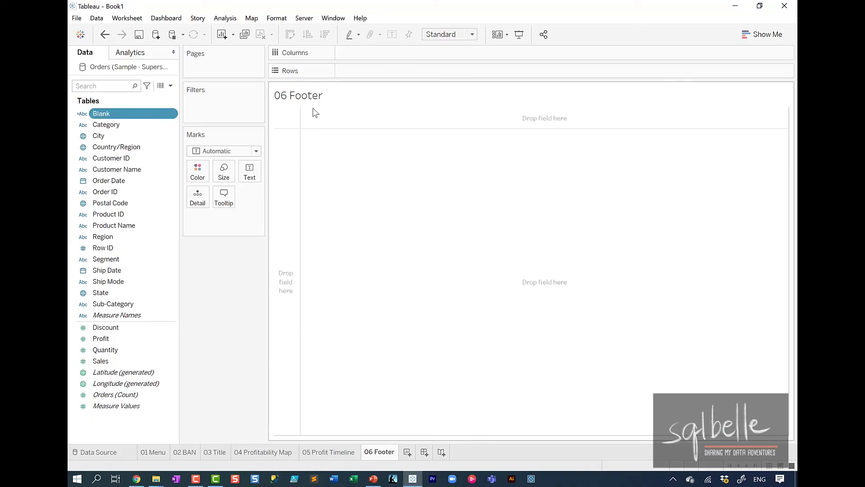
Step: Replace the footer sheet's title with "Data Source: <Data Source Name> as of <Data Update Time>", using the dynamic fields for source name and update time
double_click(322, 96)
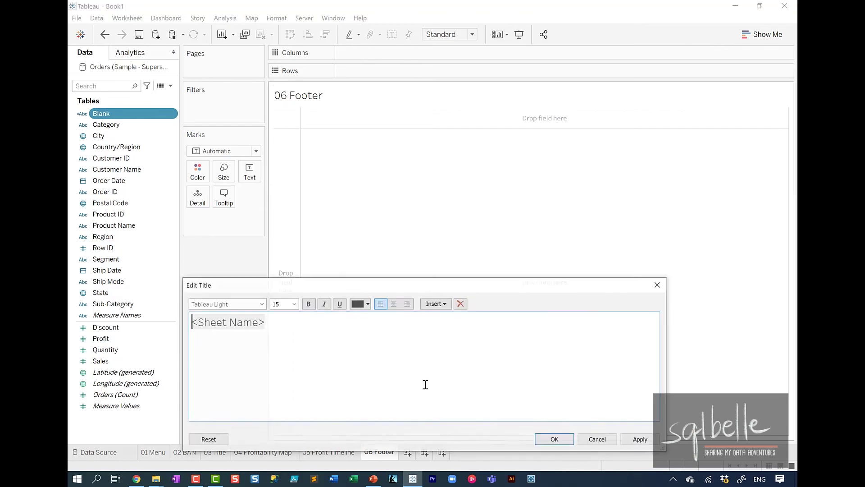
key("ctrl+a")
type("Data")
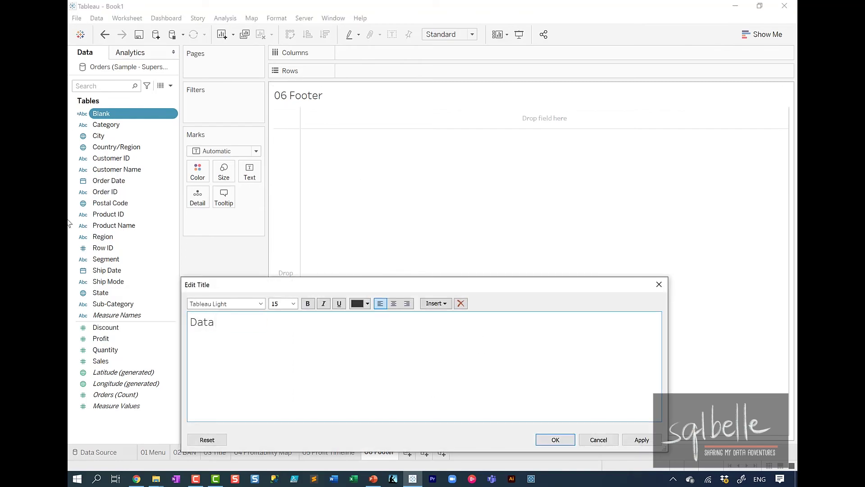
type(" Source:")
left_click(436, 304)
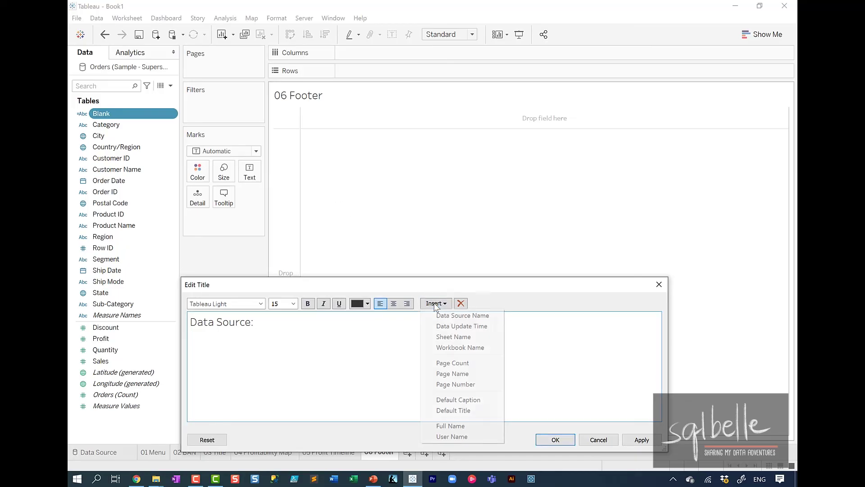
left_click(455, 315)
type("as of")
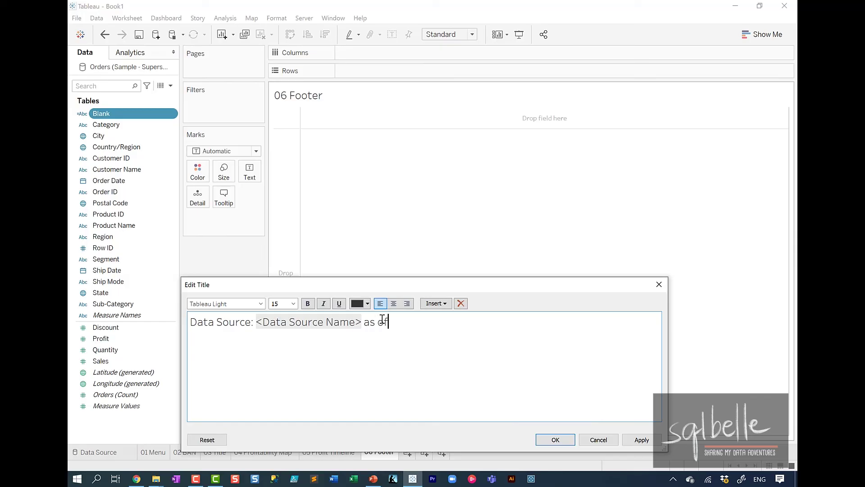
left_click(435, 303)
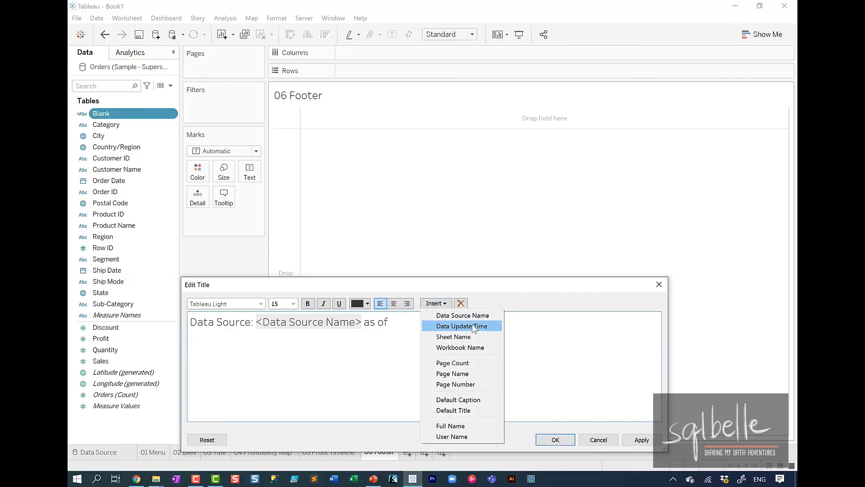
left_click(474, 324)
left_click(641, 443)
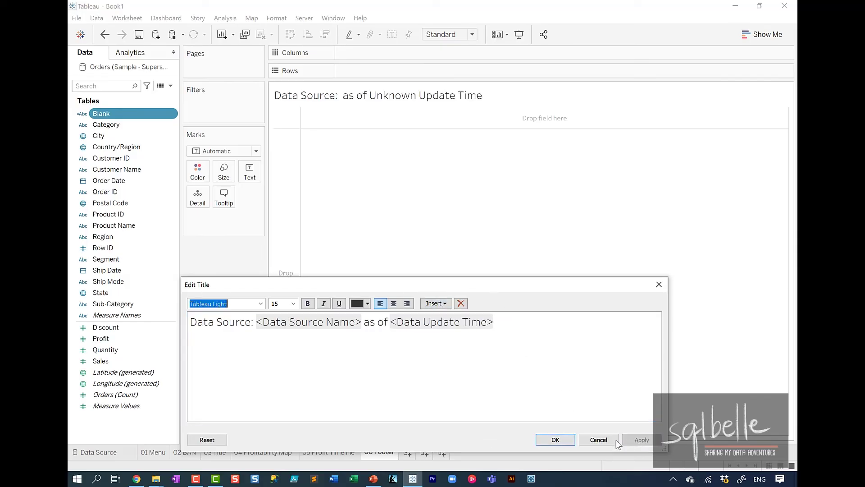
Step: Format the entire footer title as font size 9, italic and right-aligned, and apply the changes
left_click_drag(554, 333, 71, 258)
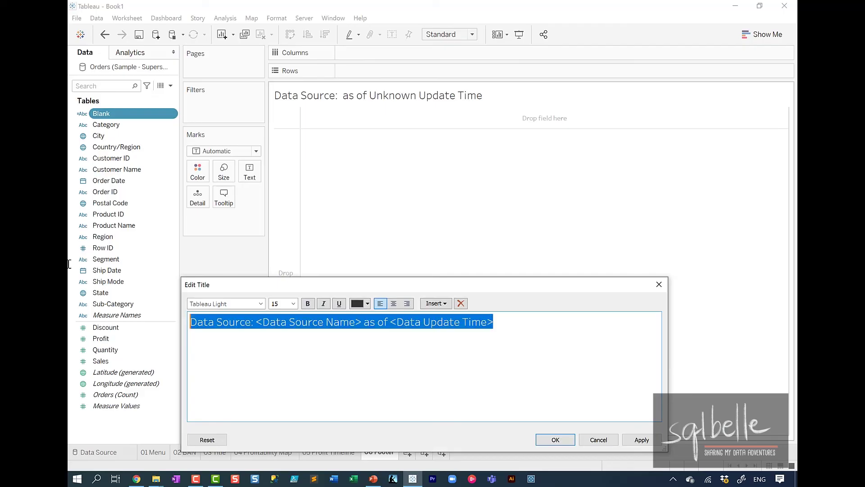
left_click(293, 304)
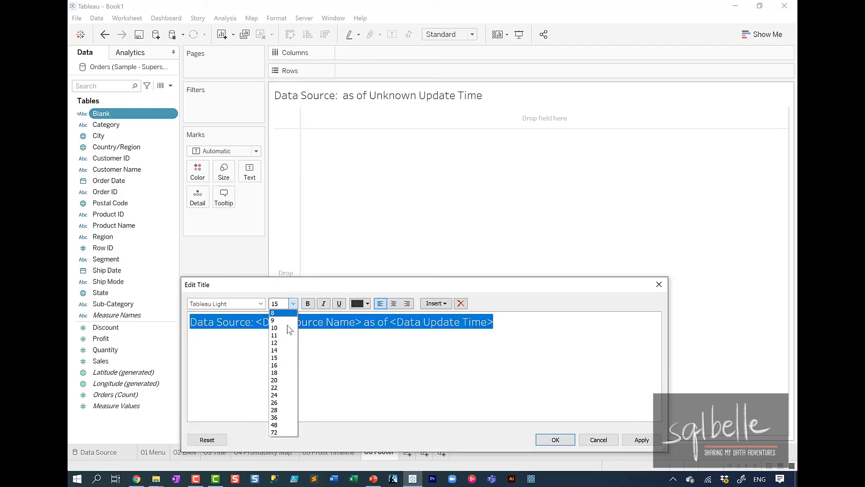
left_click(287, 325)
left_click(324, 303)
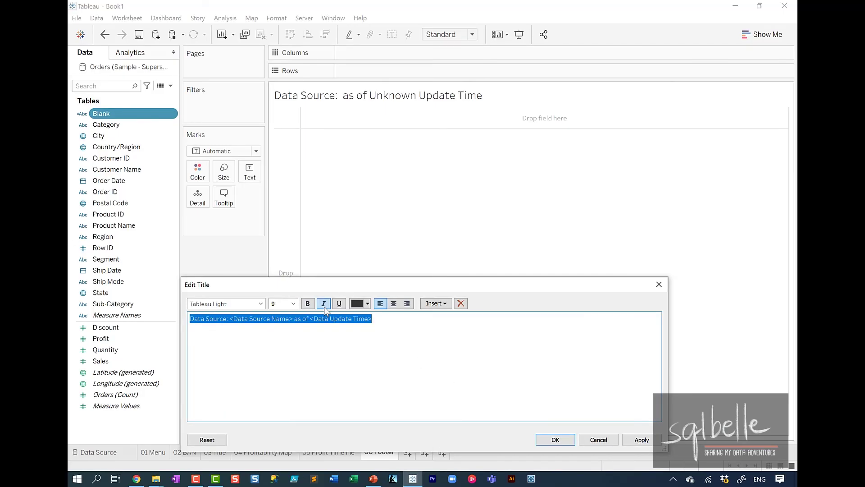
left_click(406, 303)
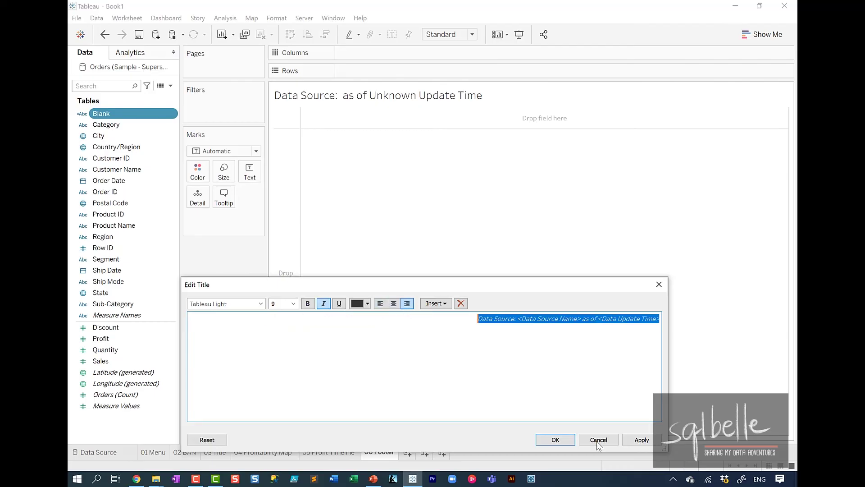
left_click(641, 439)
left_click(554, 439)
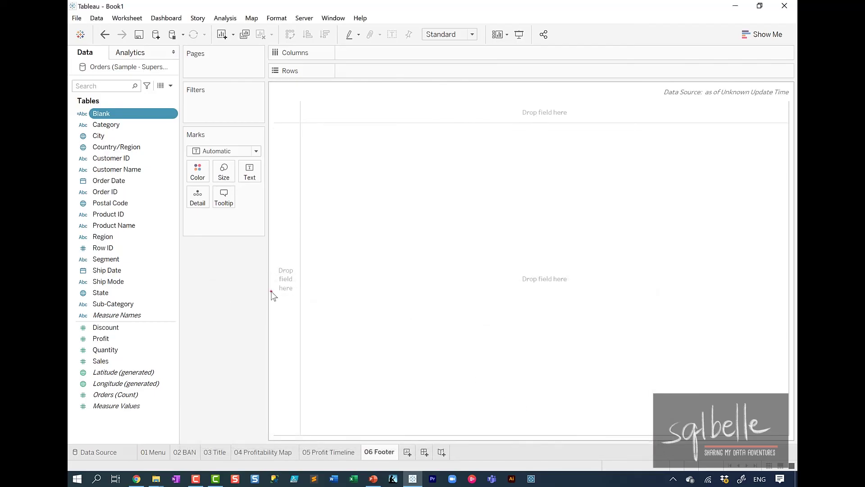
mouse_move(160, 82)
left_mouse_down()
mouse_move(153, 136)
mouse_move(161, 83)
mouse_move(276, 144)
left_mouse_up()
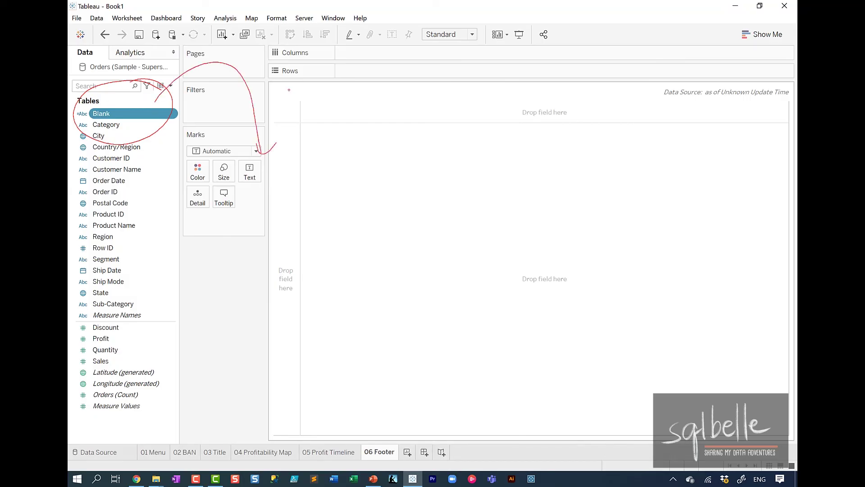
mouse_move(773, 75)
left_mouse_down()
mouse_move(619, 97)
mouse_move(745, 64)
left_mouse_up()
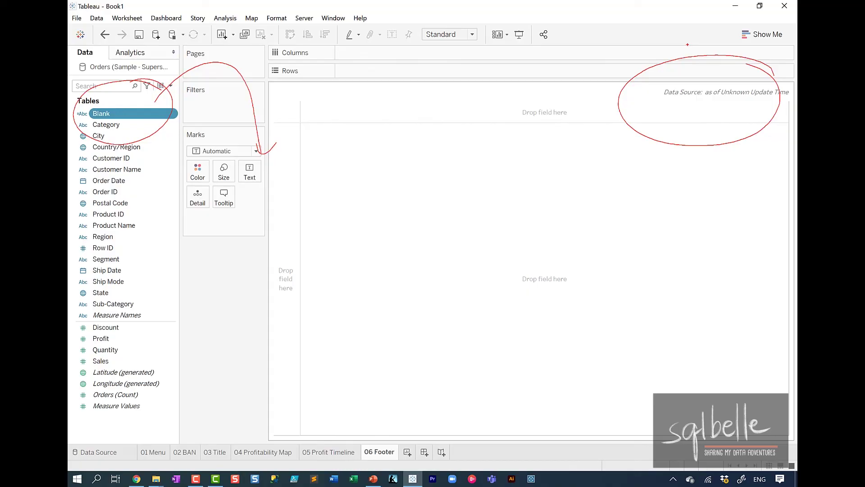
key("Escape")
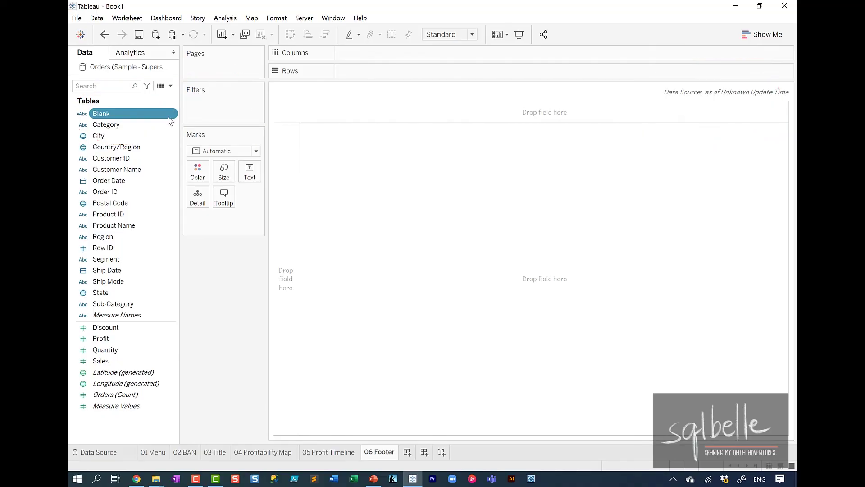
Step: Place the Blank calculated field on the Text mark of the footer sheet
mouse_move(107, 113)
left_mouse_down()
mouse_move(225, 151)
mouse_move(249, 174)
left_mouse_up()
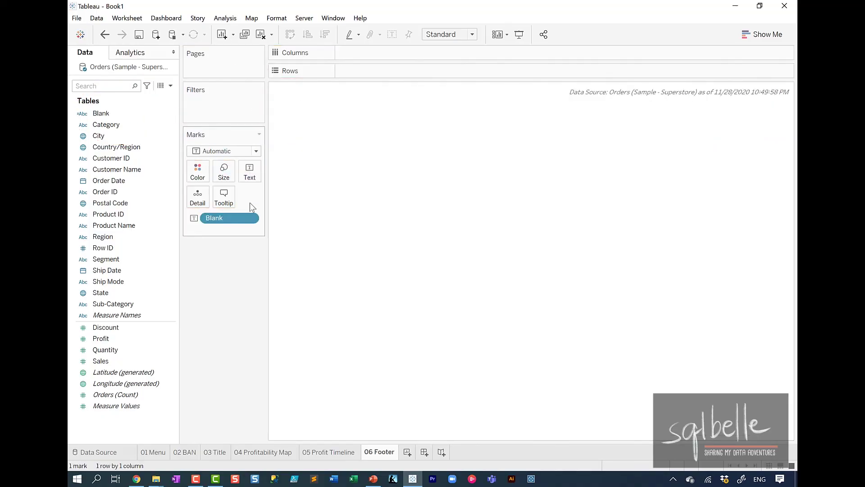
left_click_drag(797, 100, 652, 71)
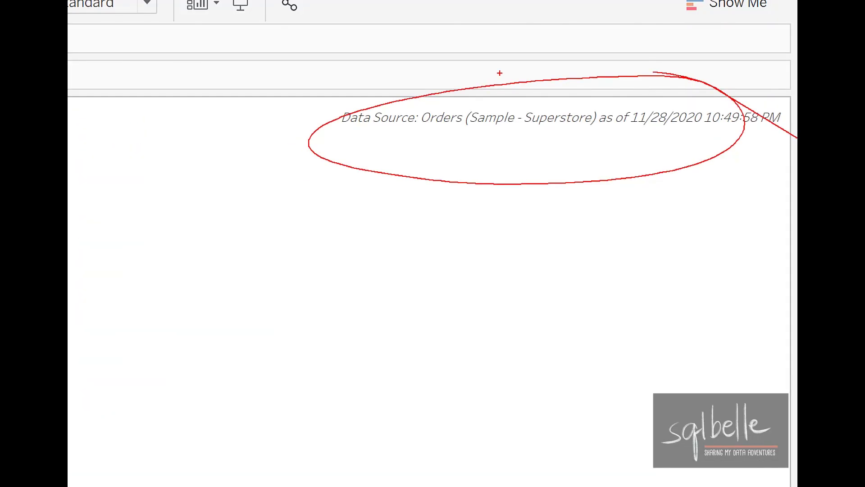
key("Escape")
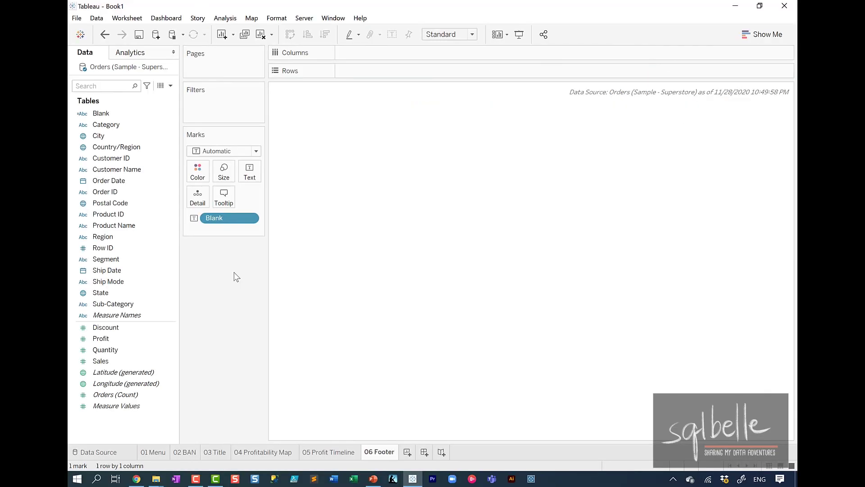